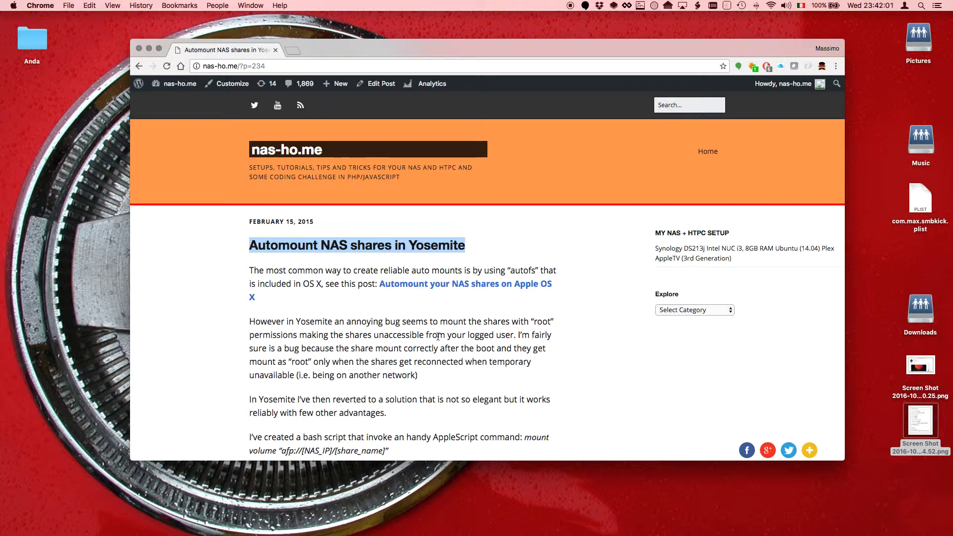
# Scroll through the post's script, highlighting the ping command on script line 1
pyautogui.scroll(-10, 436, 335)
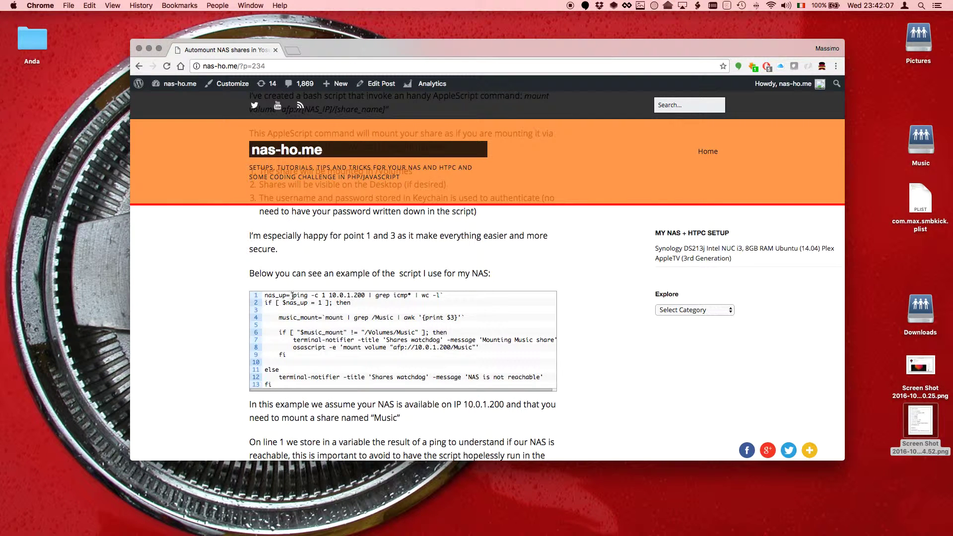
pyautogui.moveTo(312, 296); pyautogui.dragTo(403, 293)
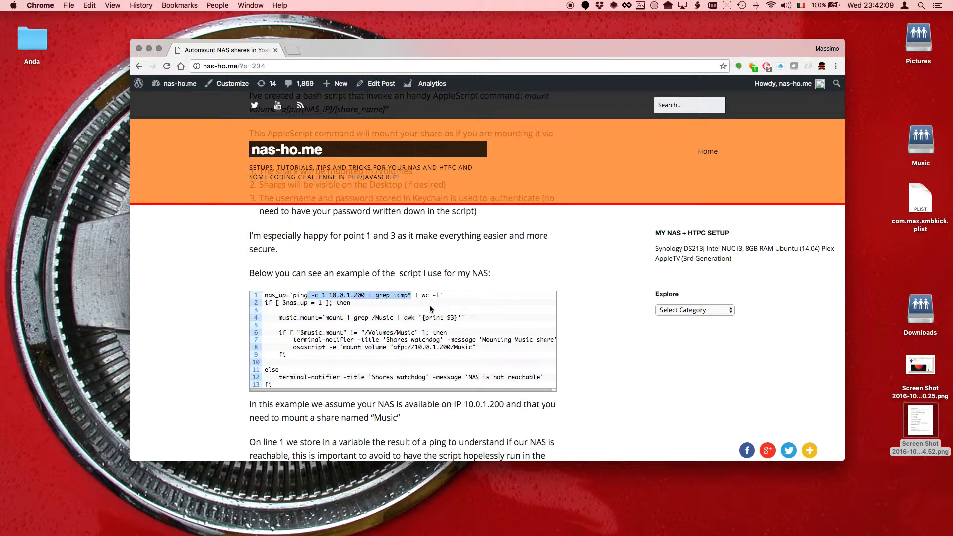
pyautogui.scroll(-3, 430, 309)
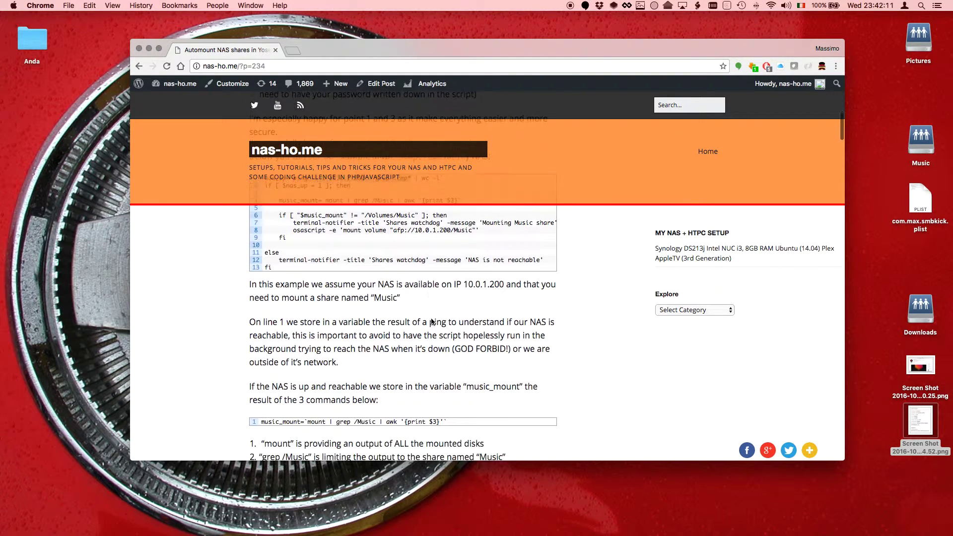
pyautogui.scroll(-2, 431, 321)
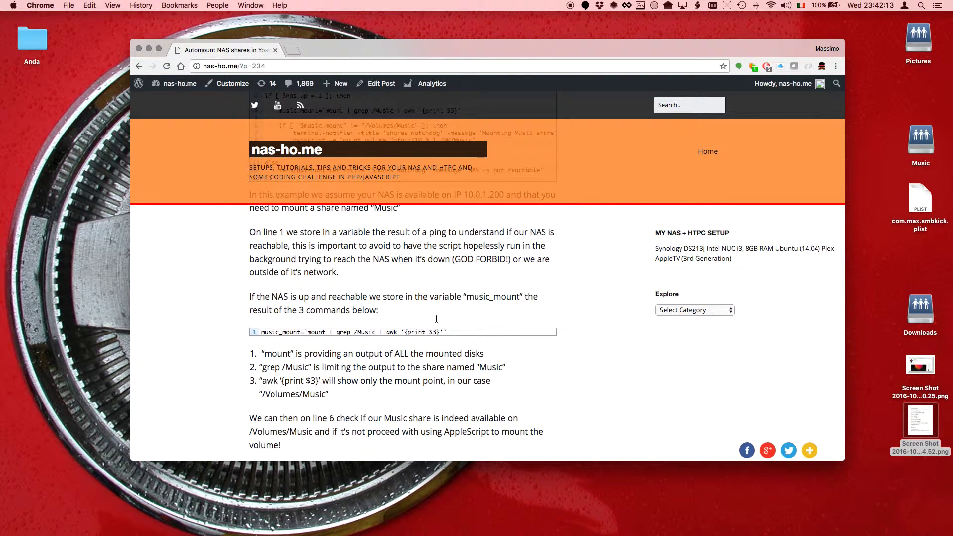
pyautogui.scroll(-15, 436, 318)
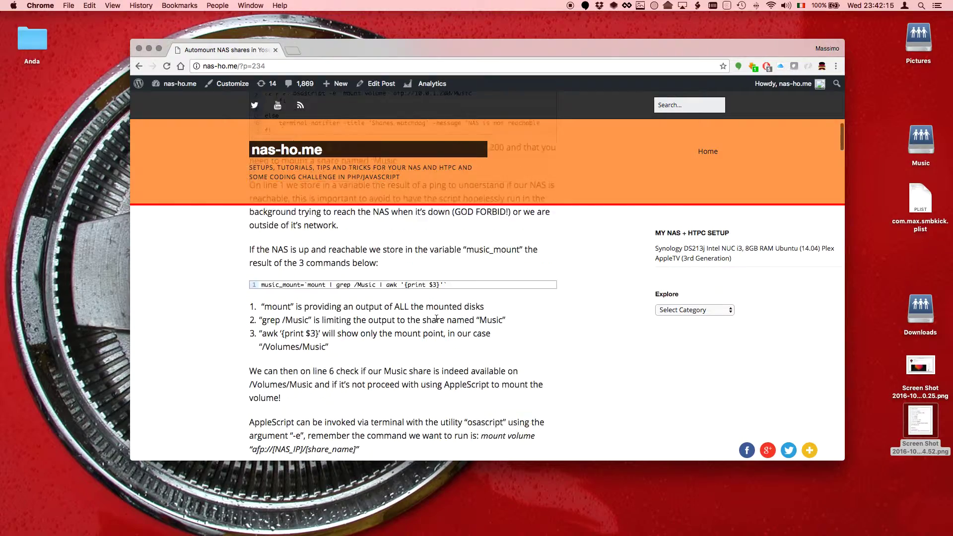
pyautogui.scroll(-12, 436, 318)
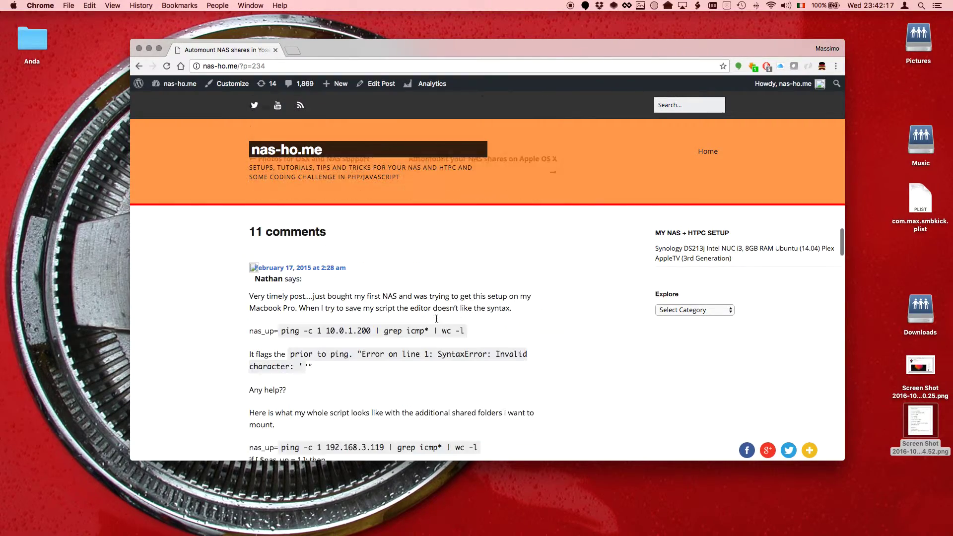
# Scroll down to the reader comment recommending AutoMounter at pixeleyes.co.nz/automounter
pyautogui.scroll(-10, 437, 318)
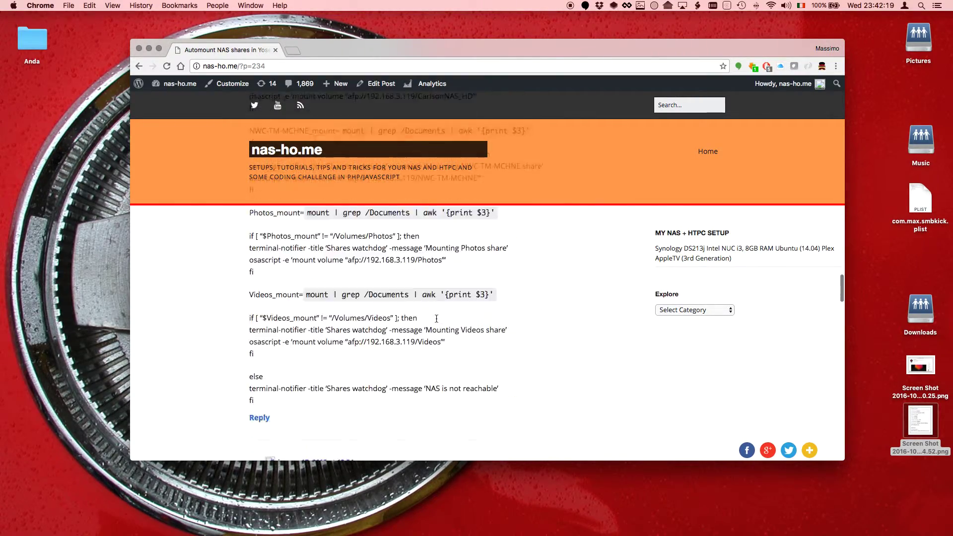
pyautogui.scroll(-3, 436, 318)
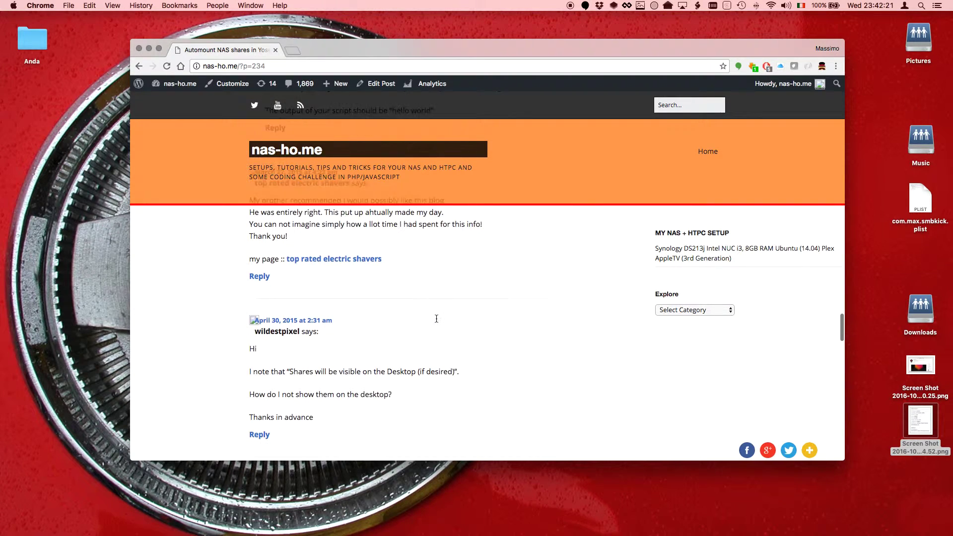
pyautogui.scroll(-10, 436, 318)
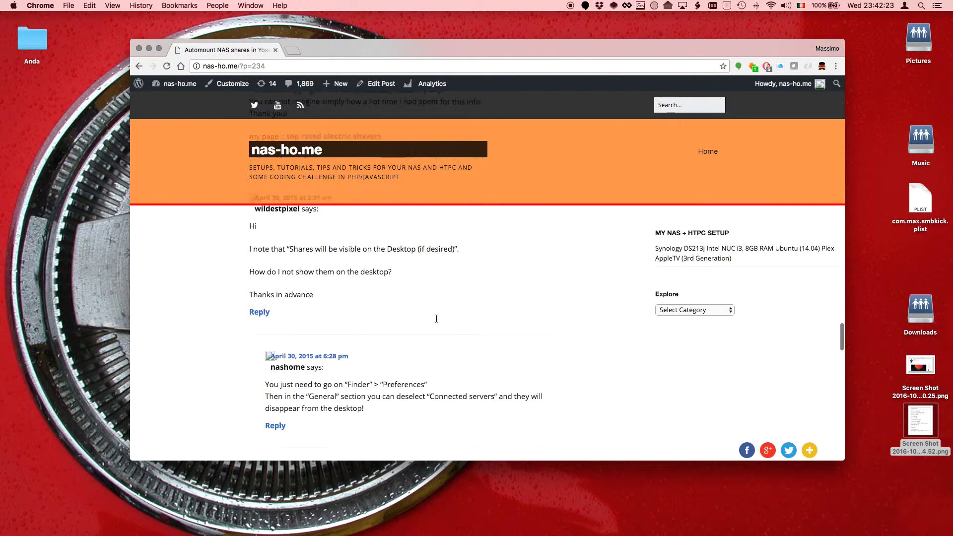
pyautogui.scroll(-10, 436, 318)
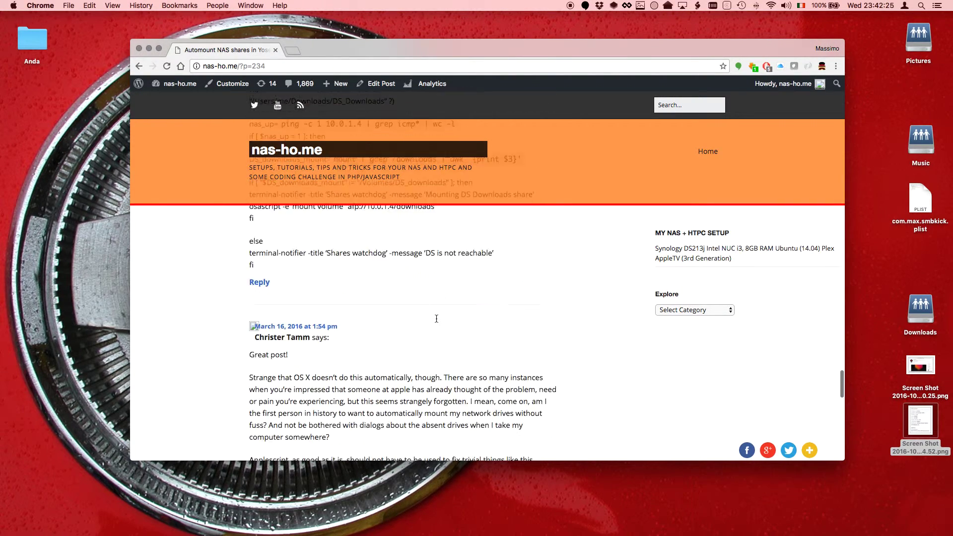
pyautogui.scroll(-5, 437, 318)
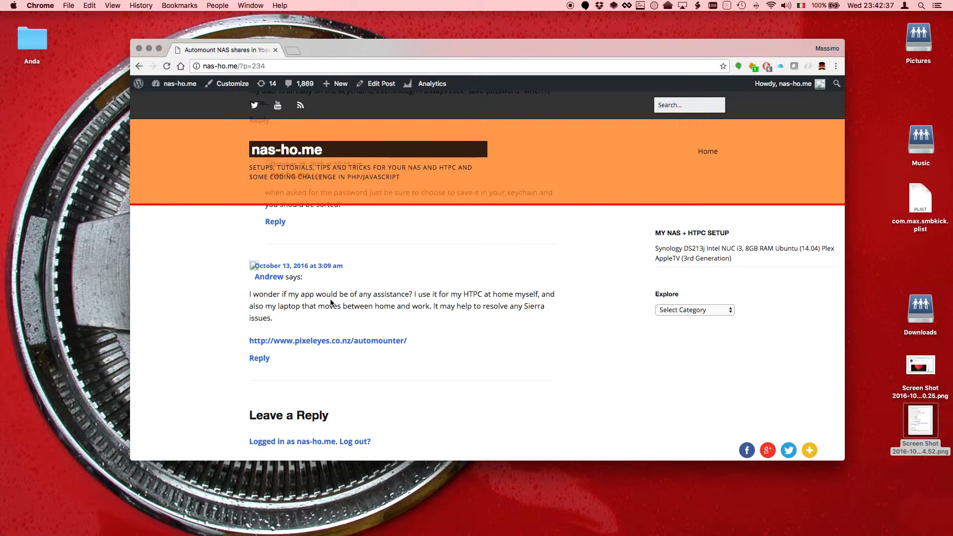
pyautogui.moveTo(327, 293); pyautogui.dragTo(457, 295)
pyautogui.scroll(1, 455, 298)
pyautogui.scroll(-1, 465, 307)
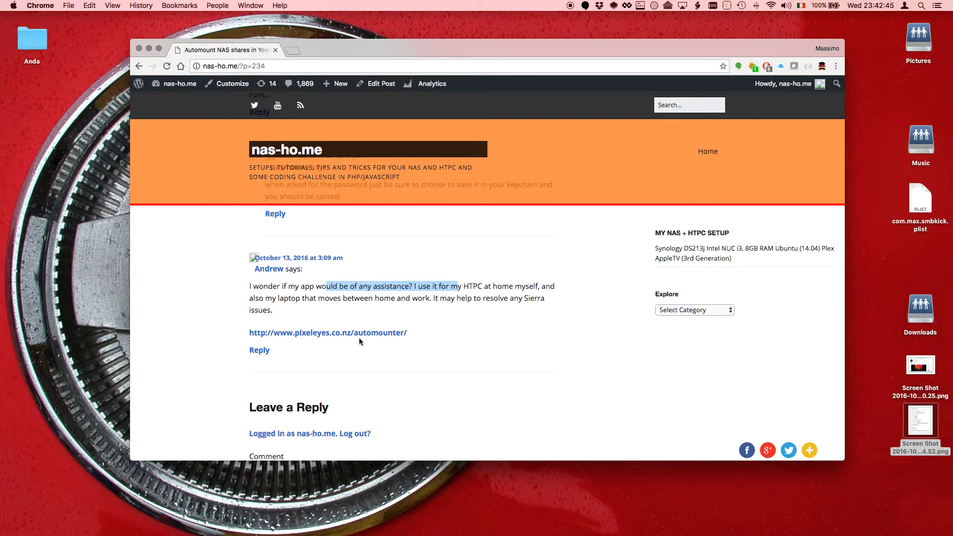
pyautogui.press('super+Tab')
pyautogui.press('super+Tab')
pyautogui.press('super+Tab')
pyautogui.press('super+Tab')
pyautogui.press('super+Tab')
pyautogui.press('super+Tab')
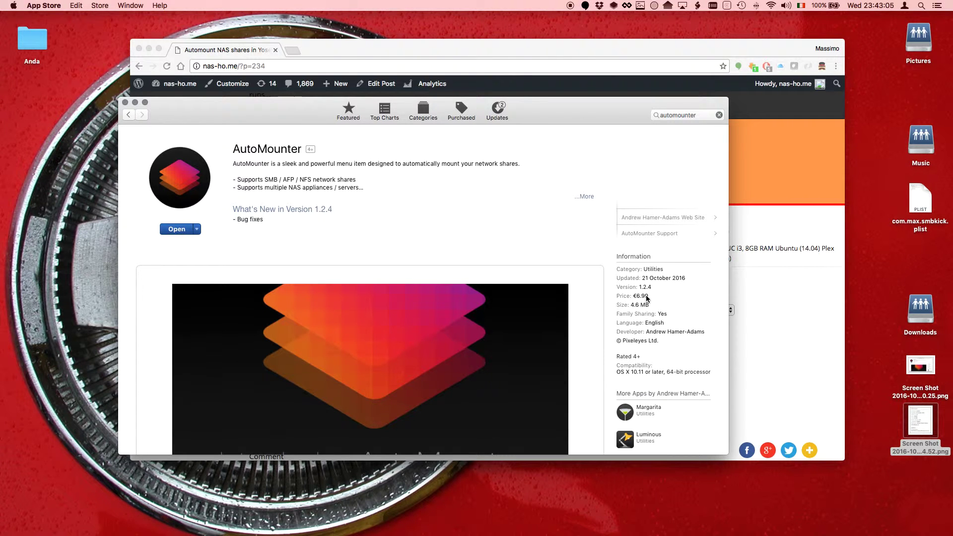
pyautogui.press('cmd+Tab')
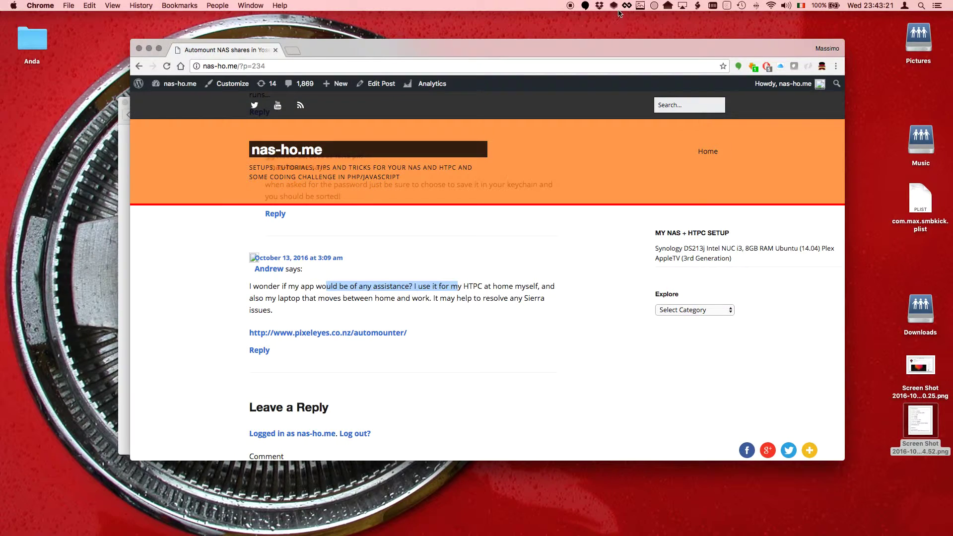
# With AutoMounter's share list showing, eject the Music share from the desktop
pyautogui.click(614, 6)
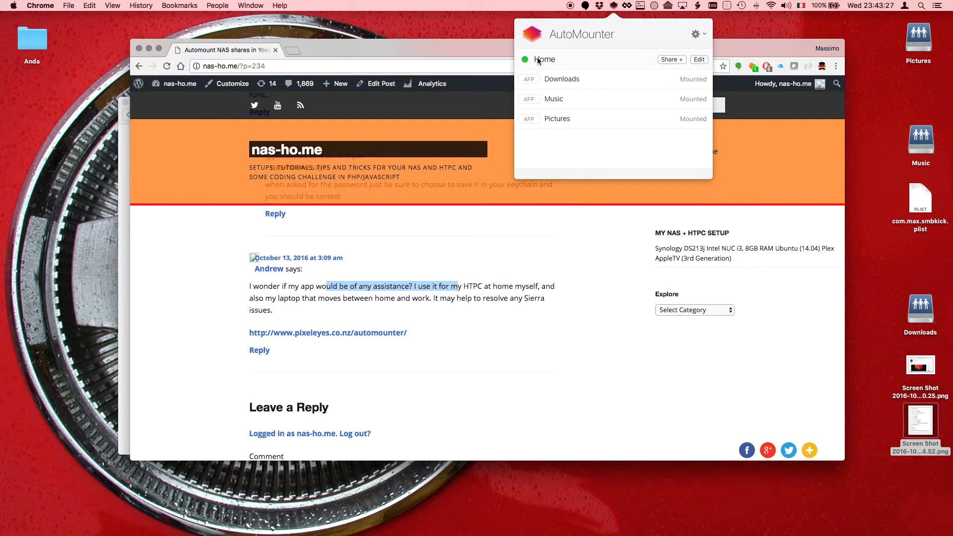
pyautogui.moveTo(554, 78)
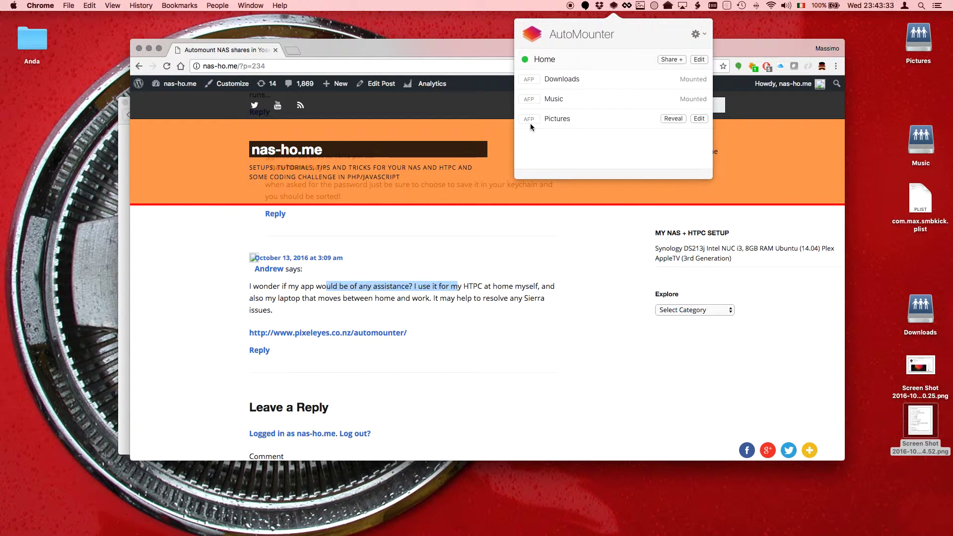
pyautogui.rightClick(922, 143)
pyautogui.click(872, 159)
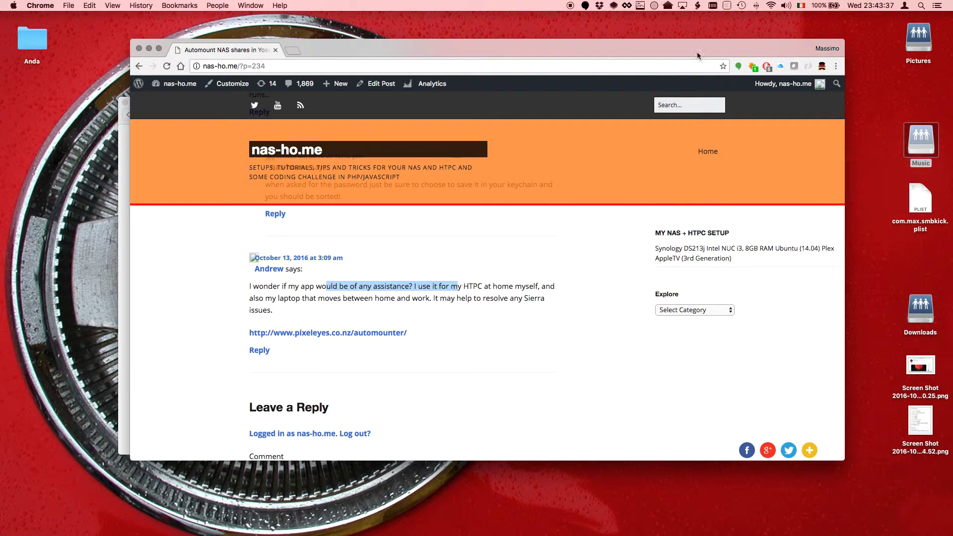
# Reopen AutoMounter's share list to confirm Music has remounted
pyautogui.click(613, 6)
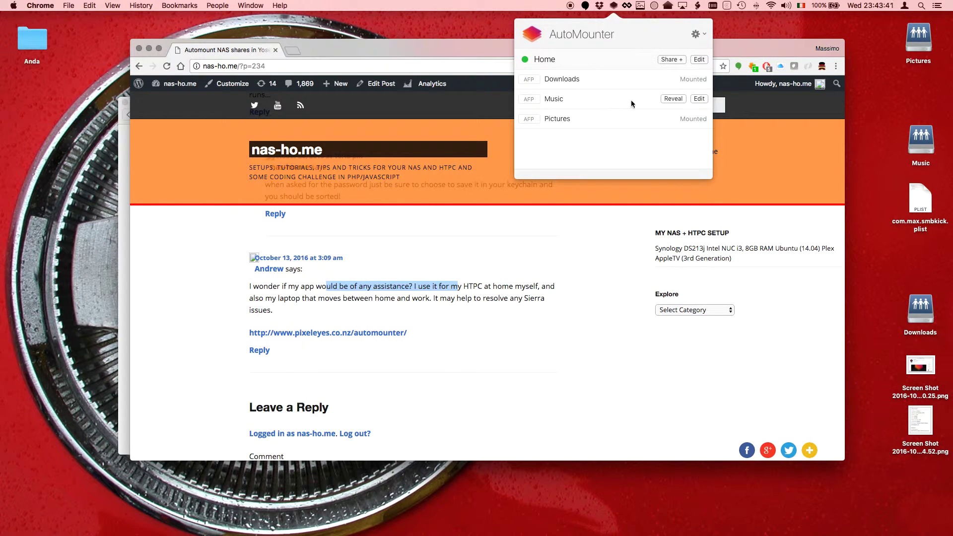
pyautogui.click(925, 142)
pyautogui.click(610, 6)
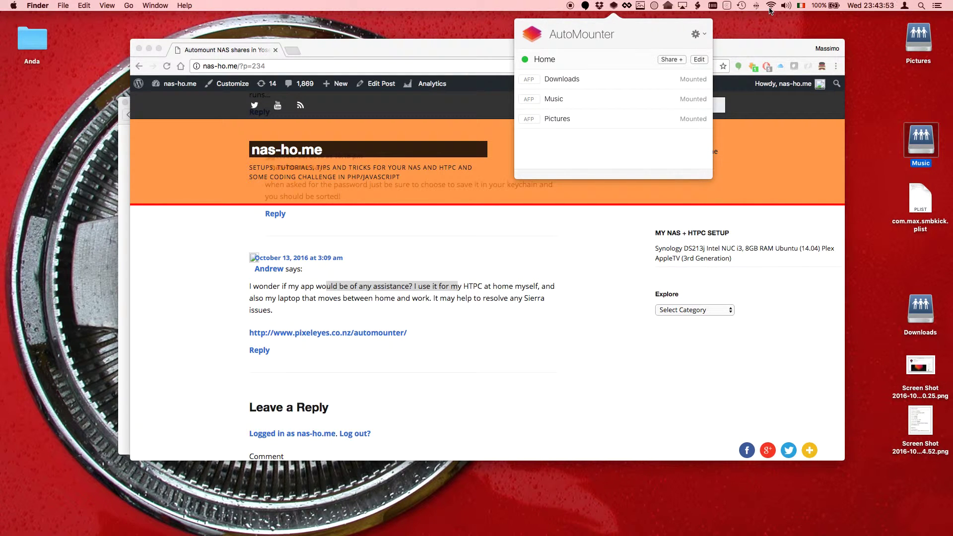
pyautogui.click(614, 6)
pyautogui.click(613, 6)
# Quit AutoMounter from its gear settings menu
pyautogui.moveTo(617, 97)
pyautogui.click(695, 34)
pyautogui.click(727, 105)
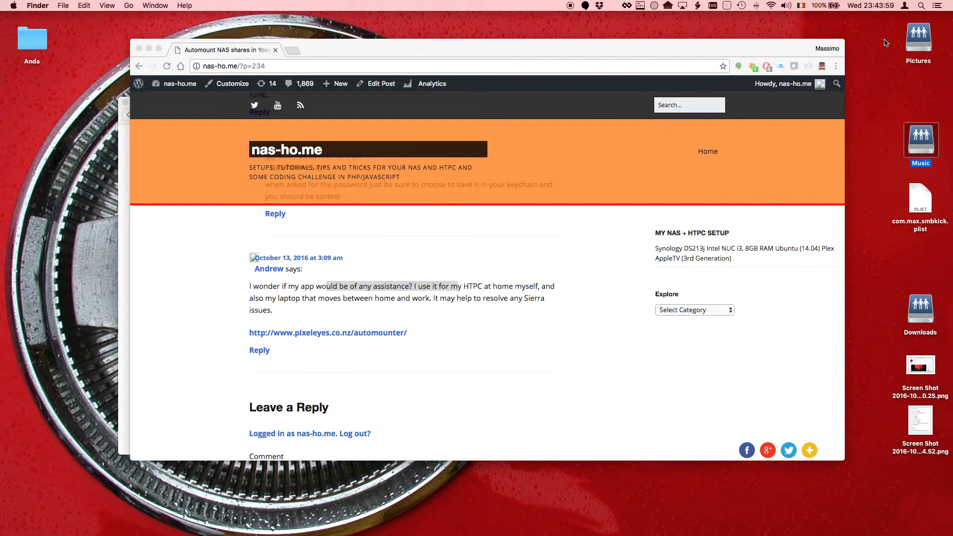
# Select the Pictures, Music and Downloads share icons and eject them
pyautogui.moveTo(885, 39); pyautogui.dragTo(918, 164)
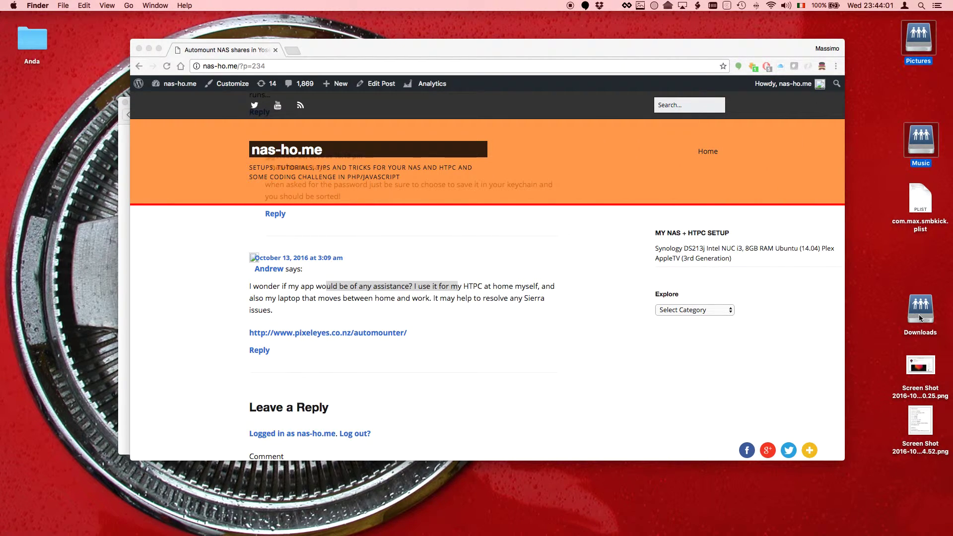
pyautogui.keyDown('super'); pyautogui.click(919, 318); pyautogui.keyUp('super')
pyautogui.rightClick(919, 318)
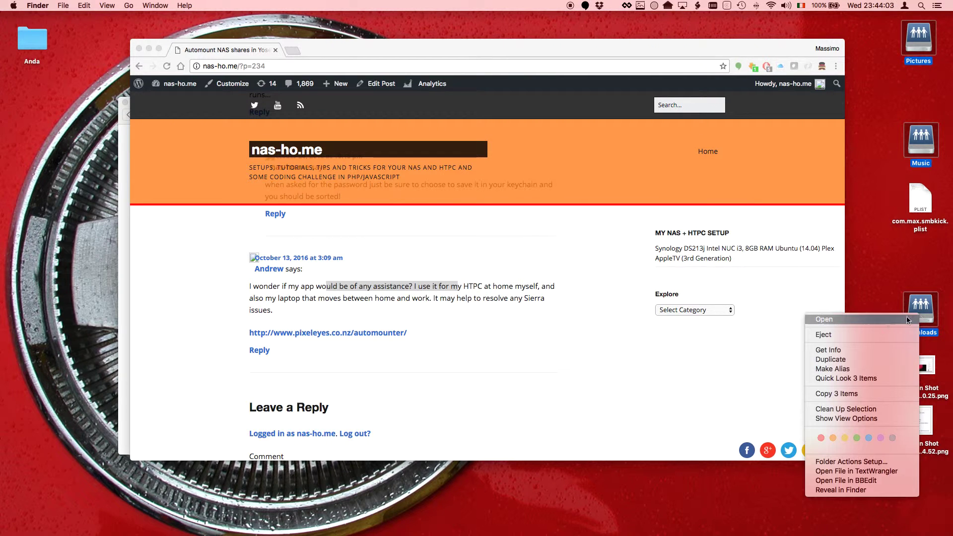
pyautogui.click(880, 334)
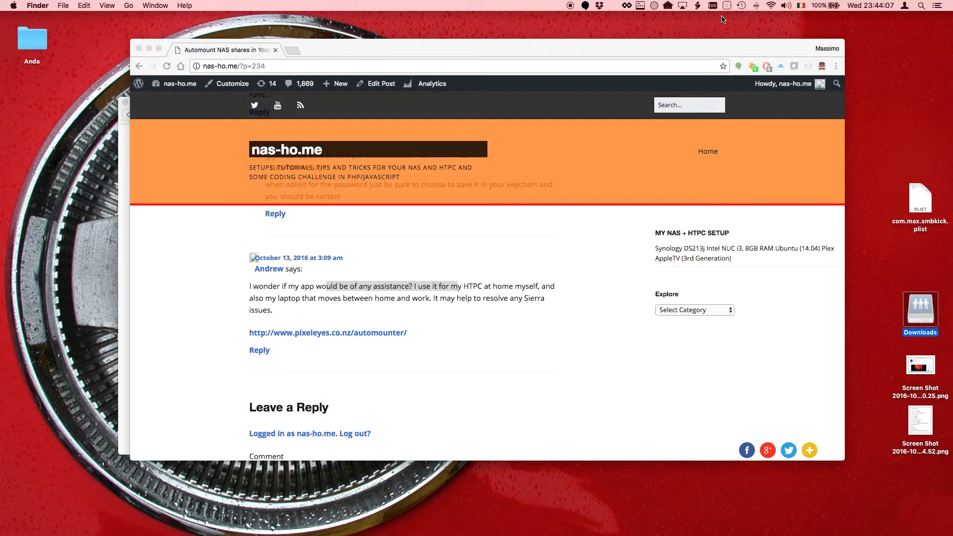
# Turn Wi-Fi off and eject Downloads in the Server connections interrupted dialog
pyautogui.click(770, 6)
pyautogui.click(776, 27)
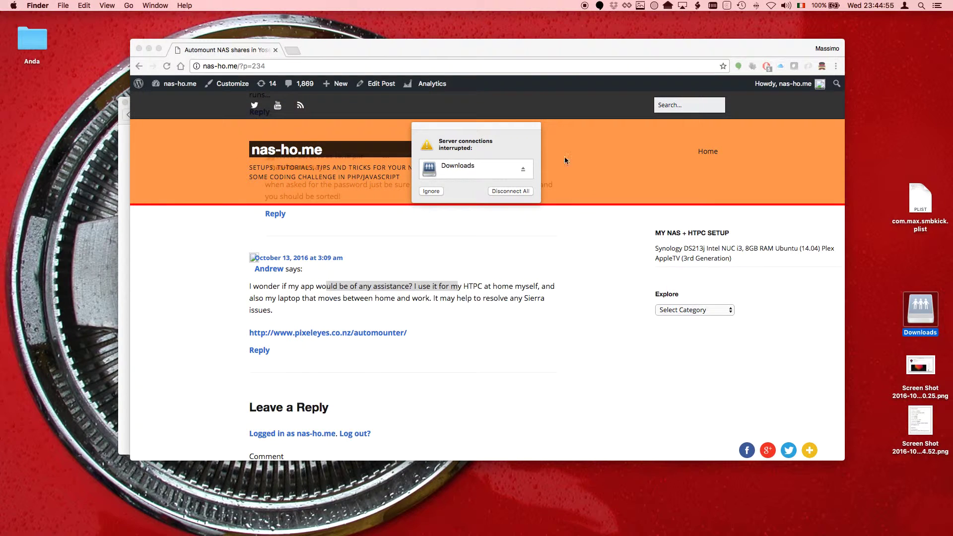
pyautogui.moveTo(473, 130); pyautogui.dragTo(736, 29)
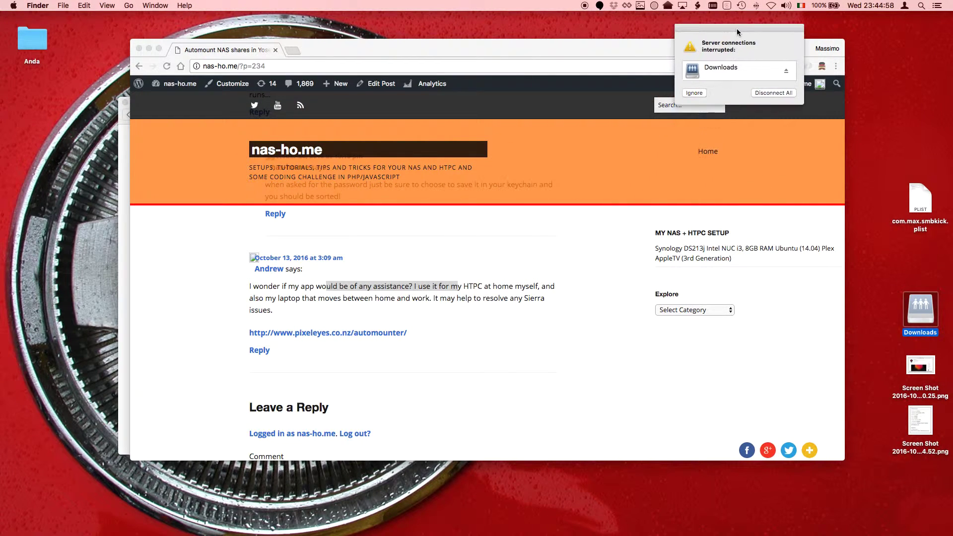
pyautogui.click(785, 72)
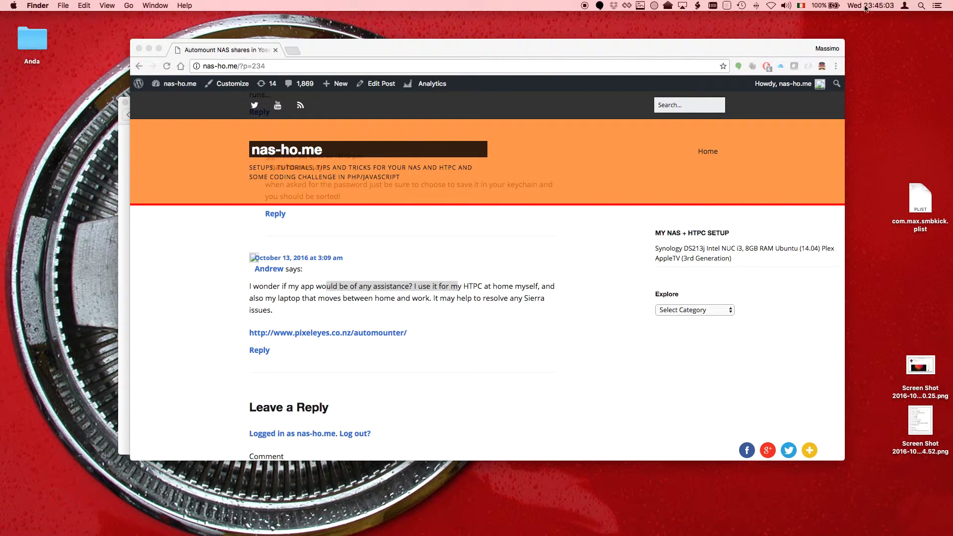
# Launch AutoMounter from system search and show its list of shares
pyautogui.click(920, 6)
pyautogui.write('auto')
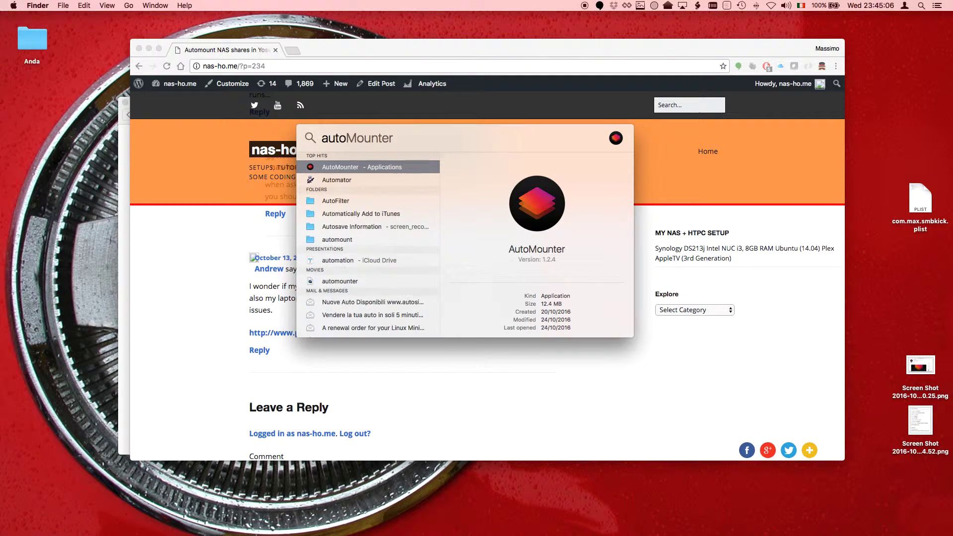
pyautogui.press('Return')
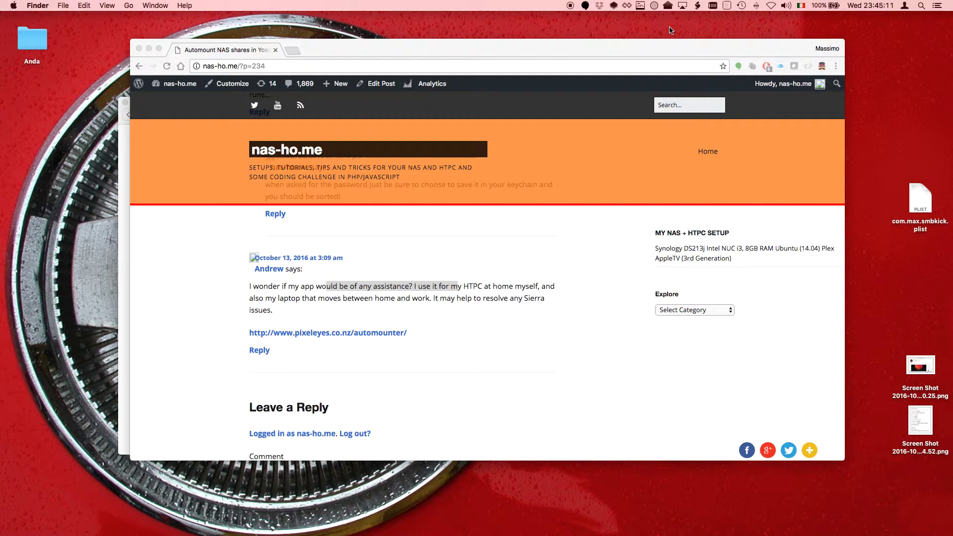
pyautogui.click(614, 5)
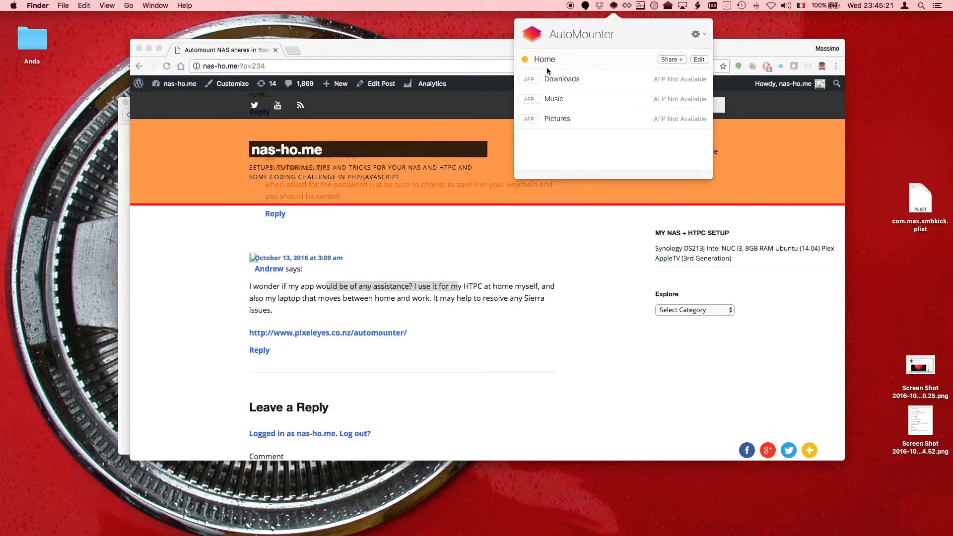
# Turn Wi-Fi back on and check the shares' status in AutoMounter
pyautogui.click(770, 6)
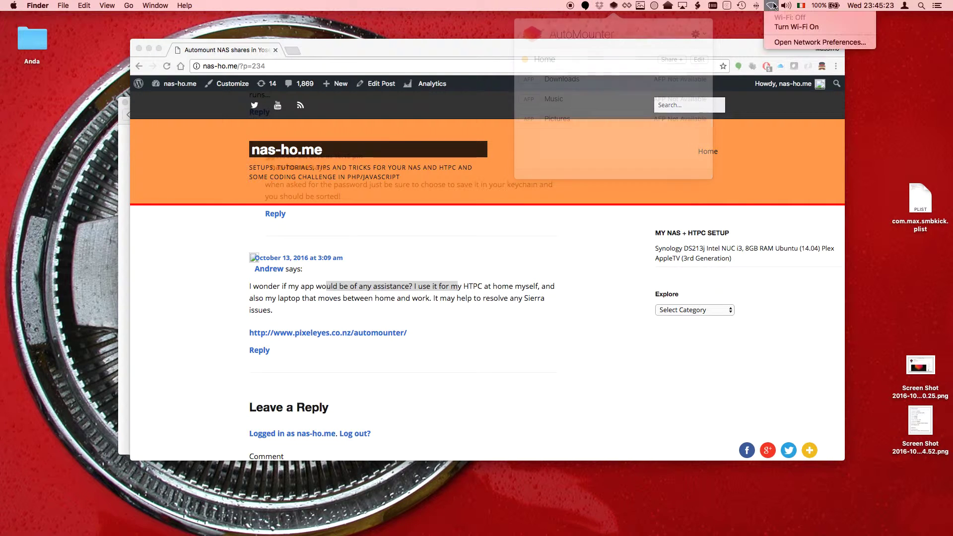
pyautogui.click(777, 27)
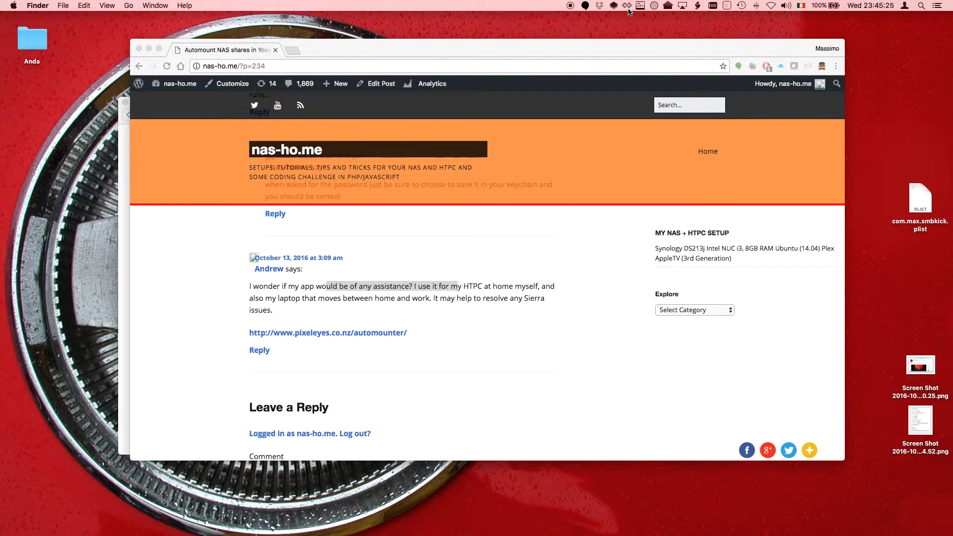
pyautogui.click(613, 6)
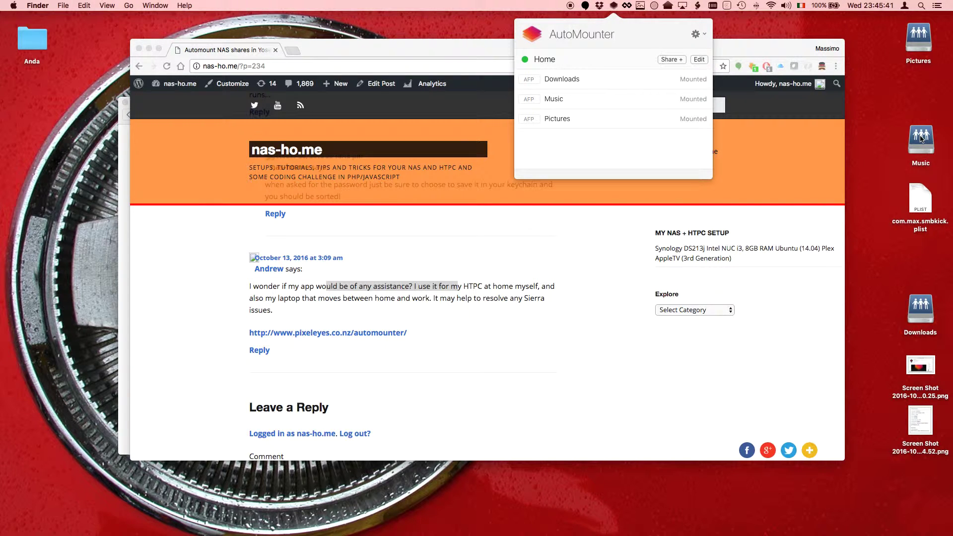
pyautogui.click(698, 34)
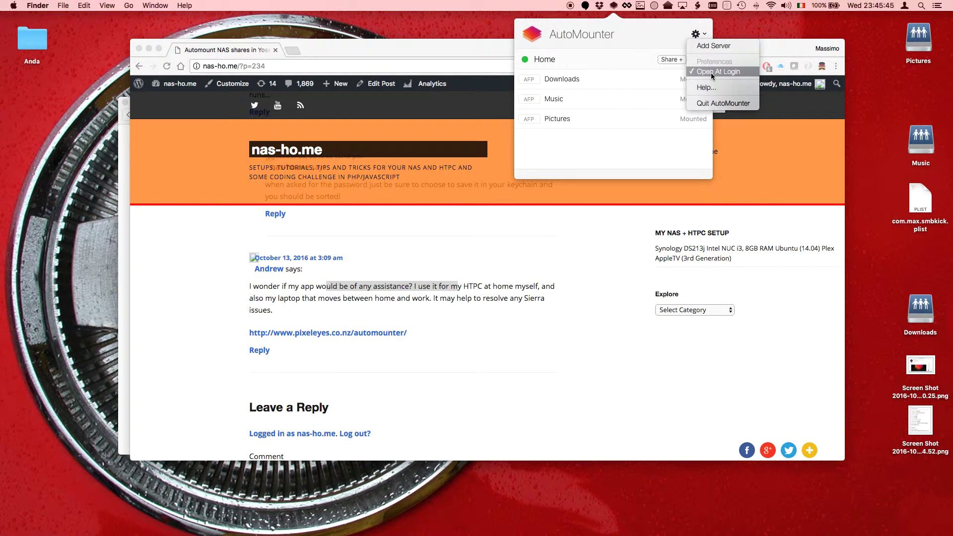
pyautogui.click(707, 45)
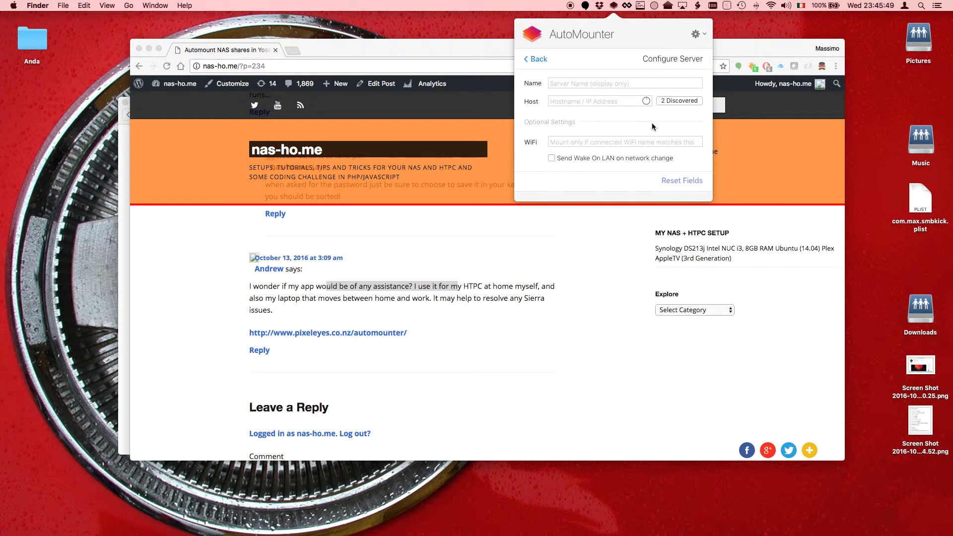
pyautogui.click(671, 99)
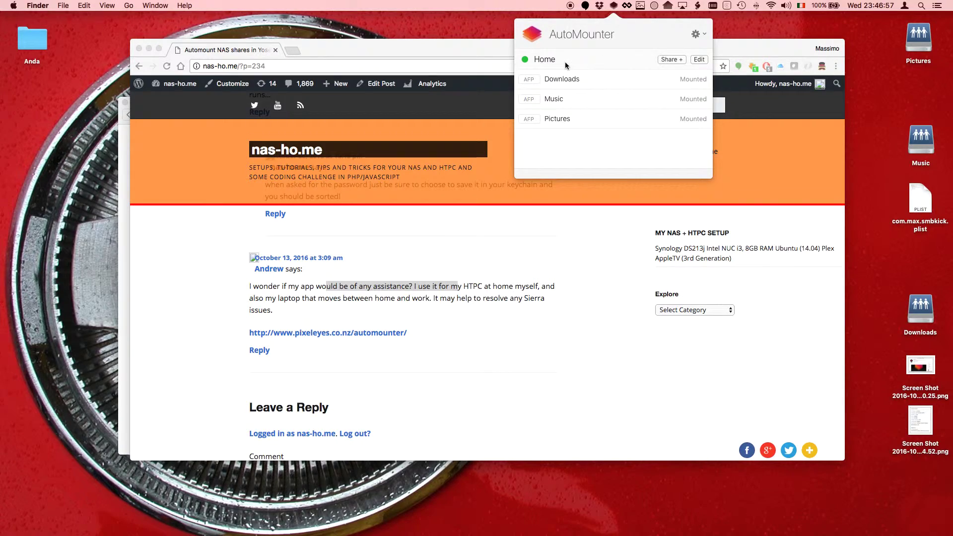
# Preview the new-share Type options keeping SMB, go back, and edit the Music share
pyautogui.click(668, 59)
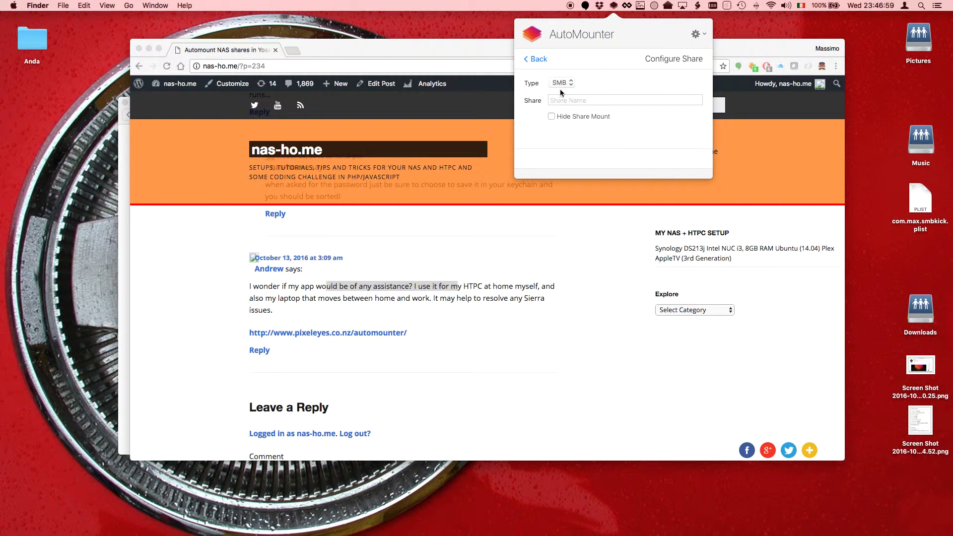
pyautogui.click(560, 83)
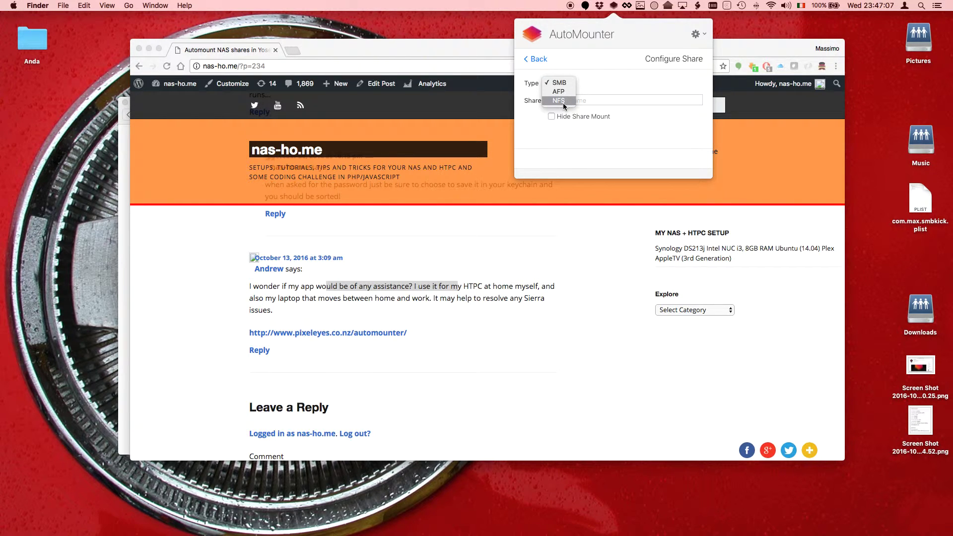
pyautogui.click(597, 139)
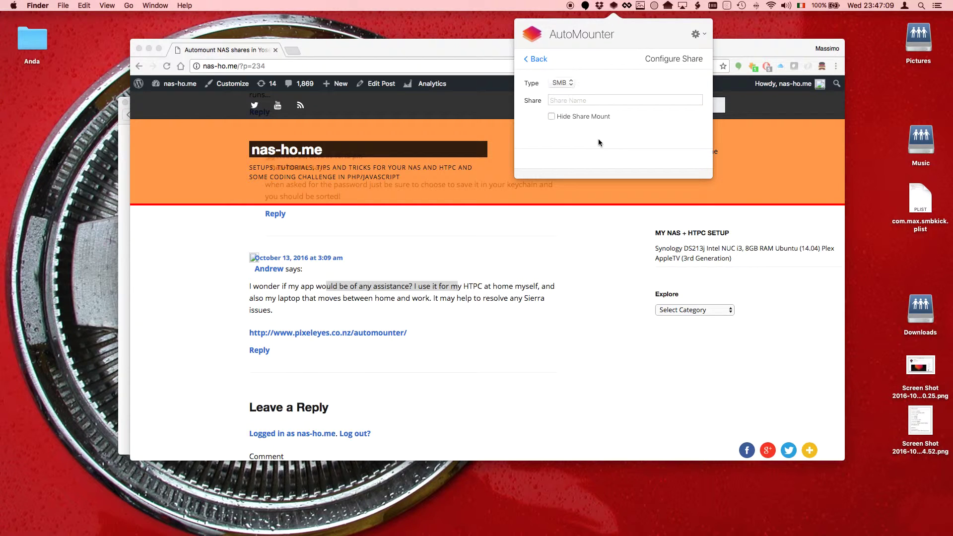
pyautogui.click(538, 59)
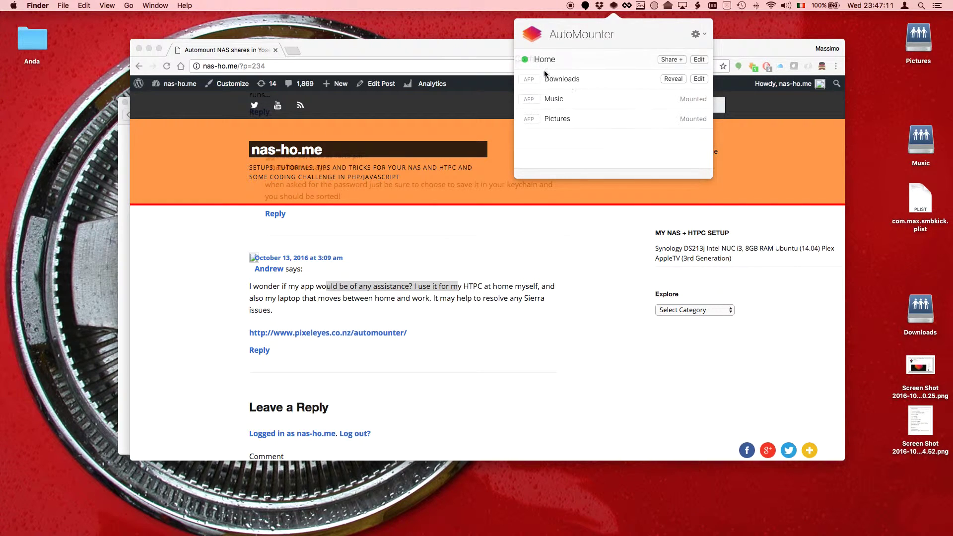
pyautogui.click(704, 98)
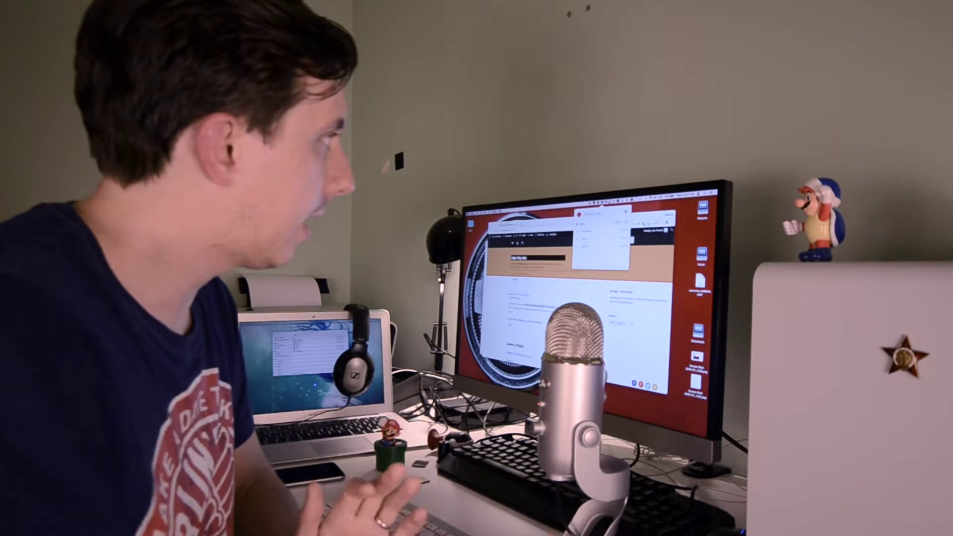
# Close the AutoMounter panel and select the blog post's URL at the article top
pyautogui.press('Escape')
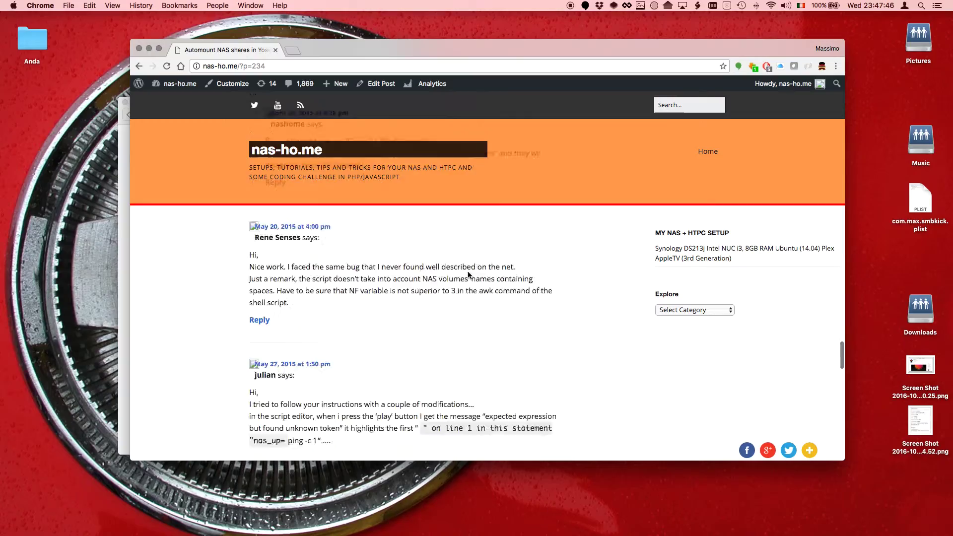
pyautogui.scroll(10, 467, 270)
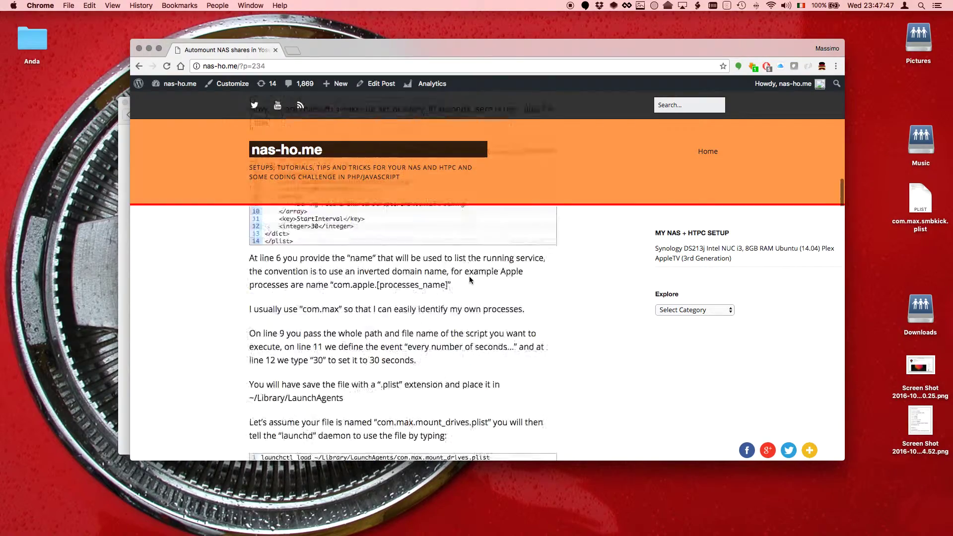
pyautogui.scroll(10, 469, 280)
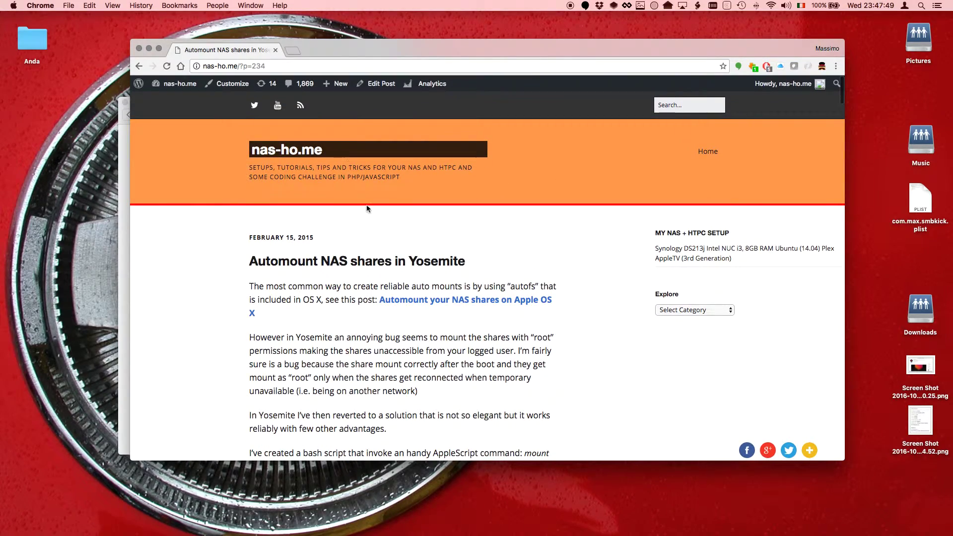
pyautogui.click(309, 60)
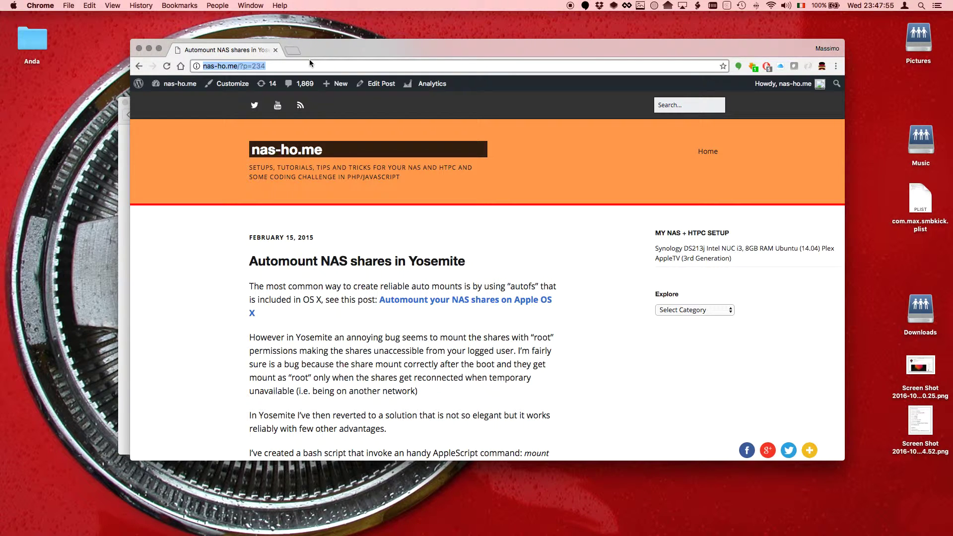
# Scroll to the bash script mounting Music from 10.0.1.200, checking AutoMounter's mounted shares
pyautogui.scroll(-10, 423, 295)
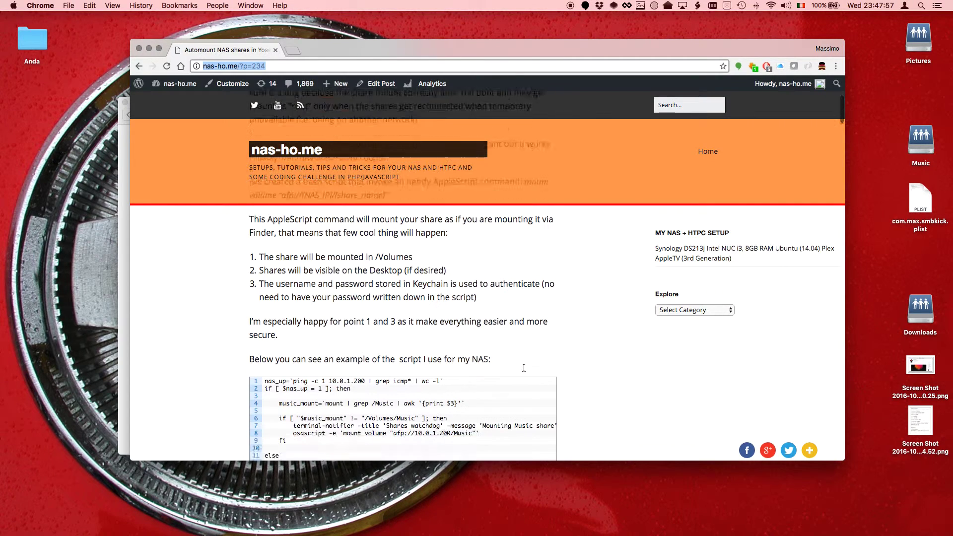
pyautogui.scroll(-1, 524, 368)
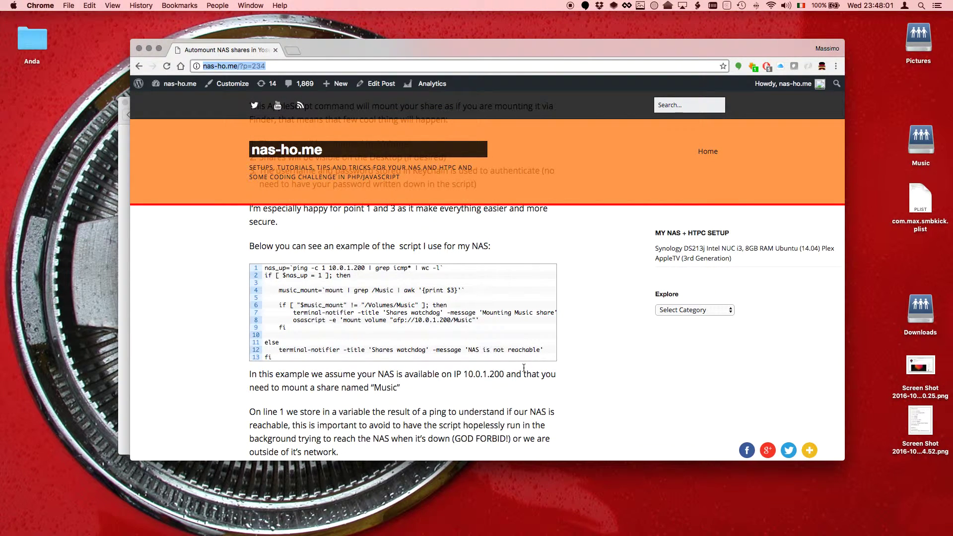
pyautogui.click(616, 5)
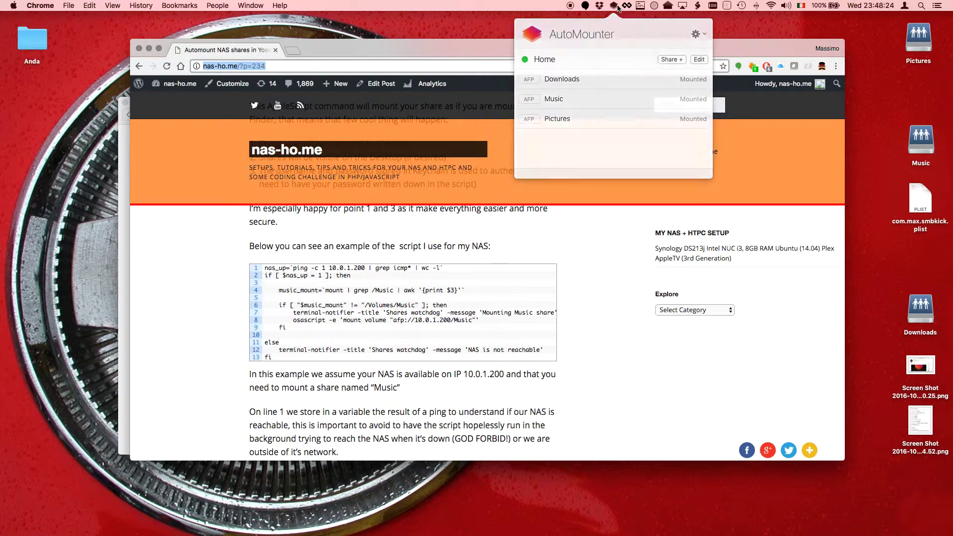
pyautogui.click(781, 91)
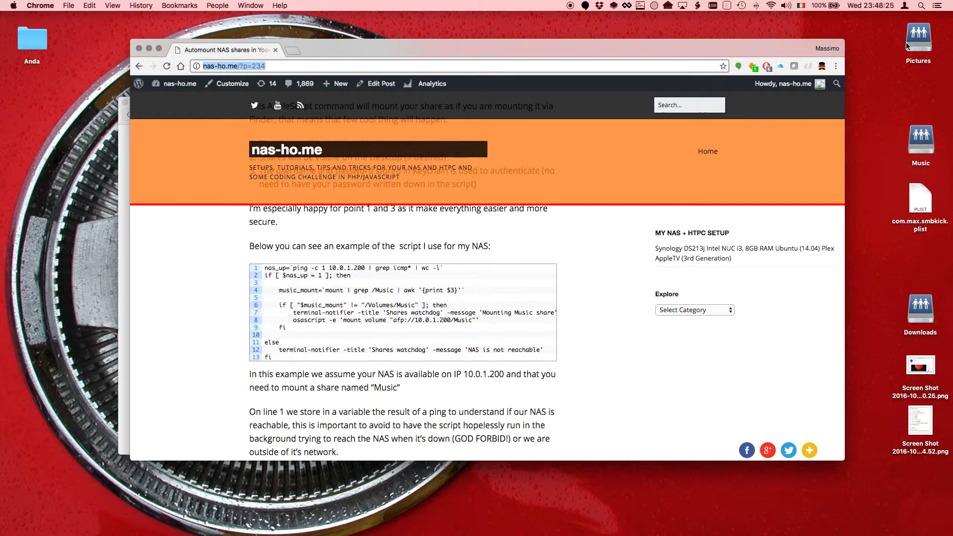
# Move the Pictures volume icon lower and switch to Terminal, repositioning its window
pyautogui.moveTo(906, 46); pyautogui.dragTo(915, 74)
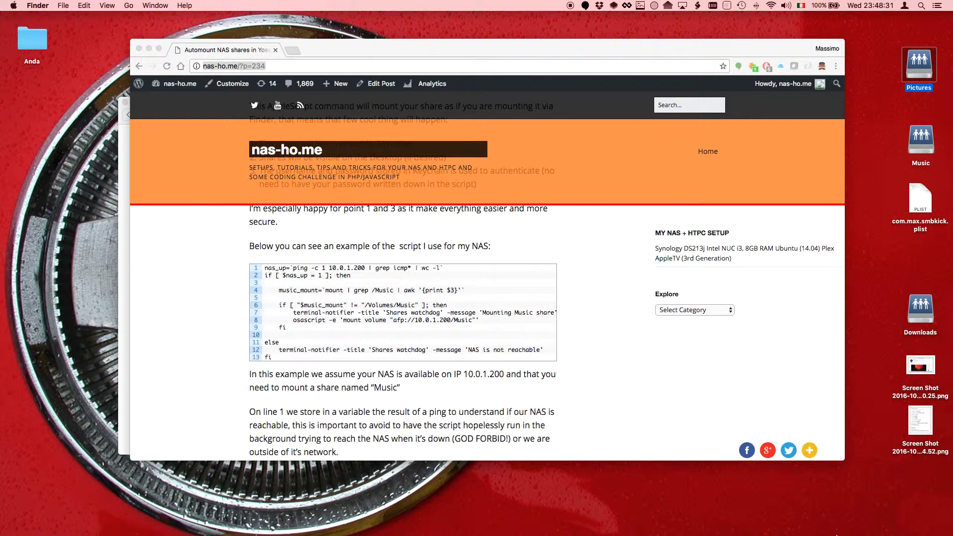
pyautogui.moveTo(547, 533)
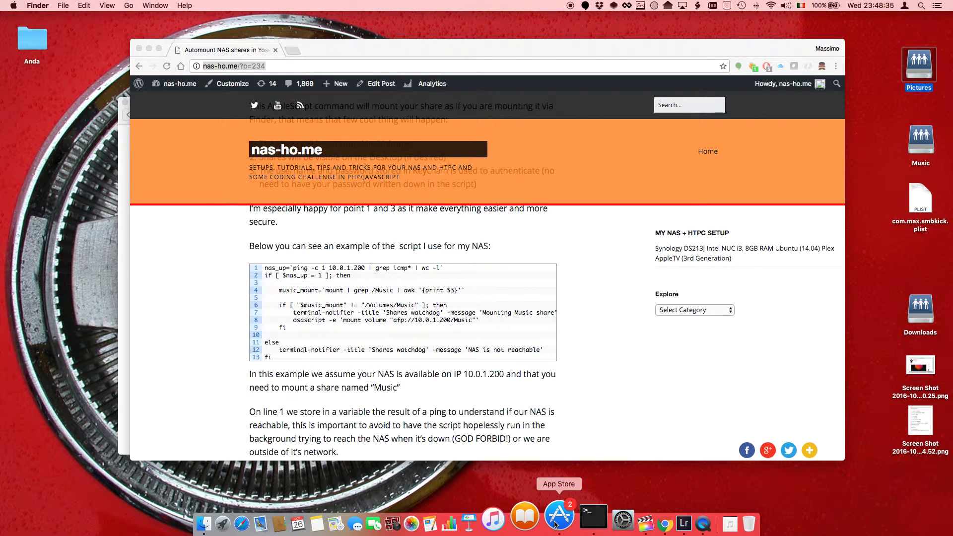
pyautogui.press('super+Tab')
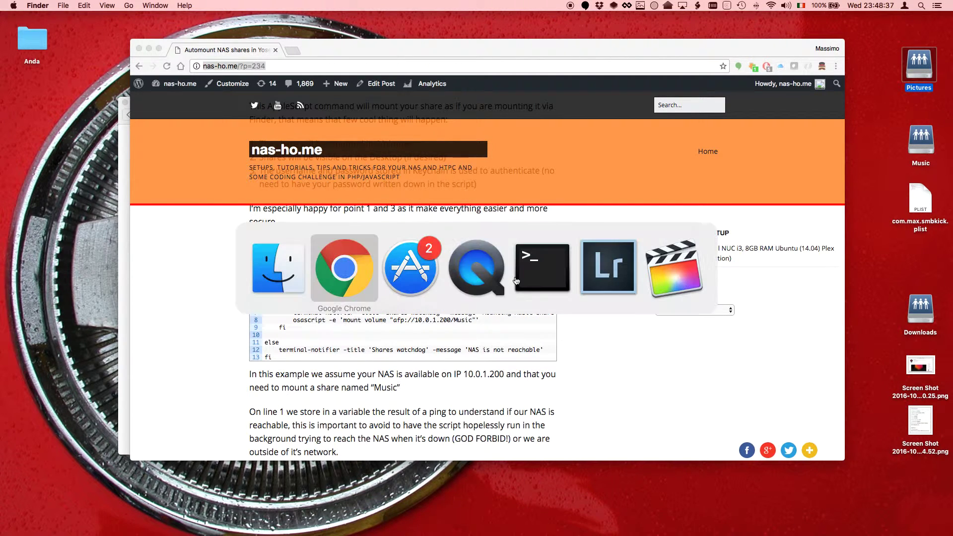
pyautogui.press('super+Tab')
pyautogui.press('super+Tab')
pyautogui.press('super+Tab')
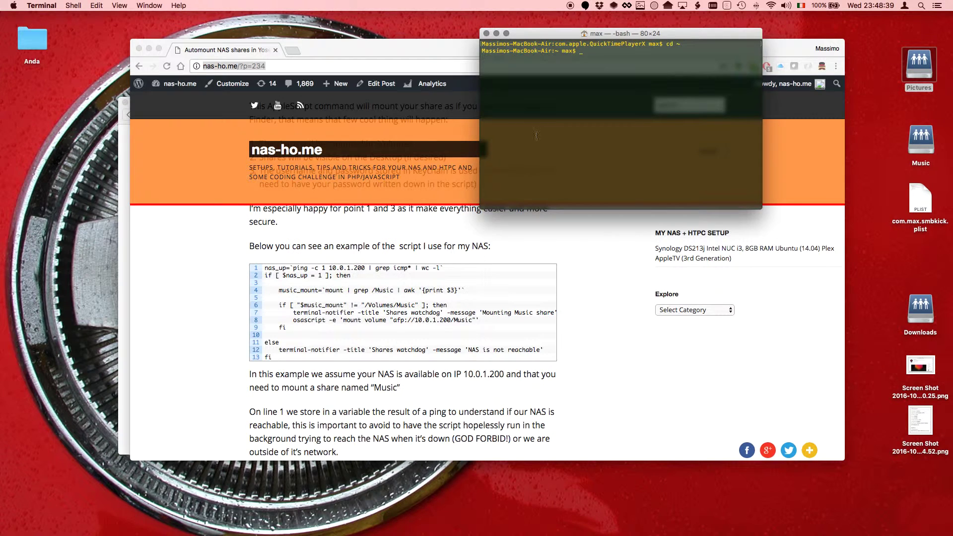
pyautogui.moveTo(607, 33); pyautogui.dragTo(598, 54)
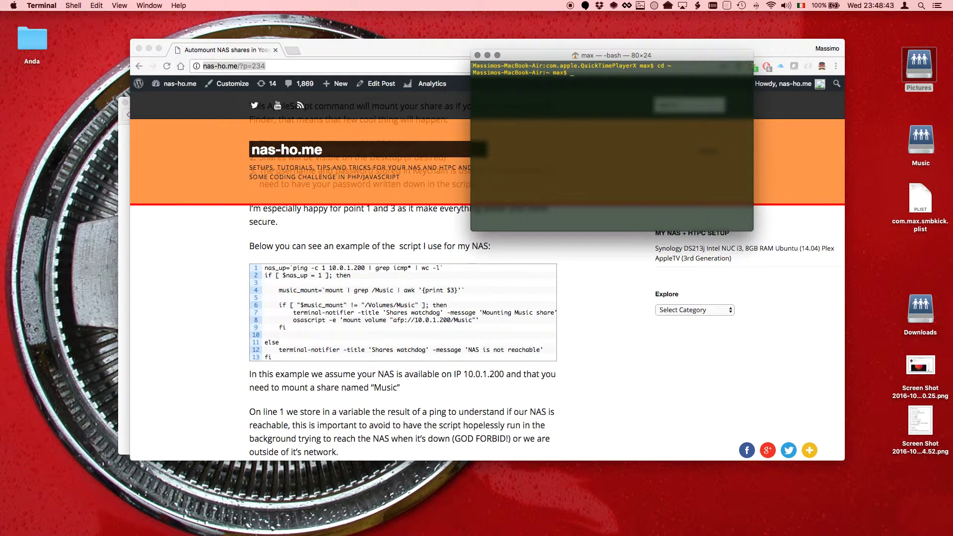
# Run ls /Volumes/, which lists only Macintosh HD, MobileBackups and PICS
pyautogui.write('ls /Vol')
pyautogui.press('Tab')
pyautogui.press('Return')
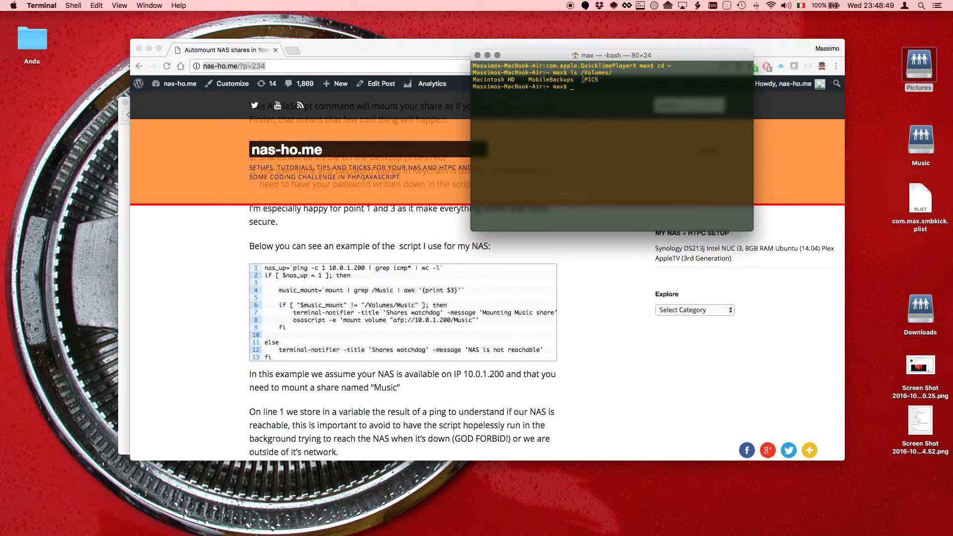
pyautogui.moveTo(585, 80); pyautogui.dragTo(598, 80)
pyautogui.click(590, 96)
pyautogui.click(923, 141)
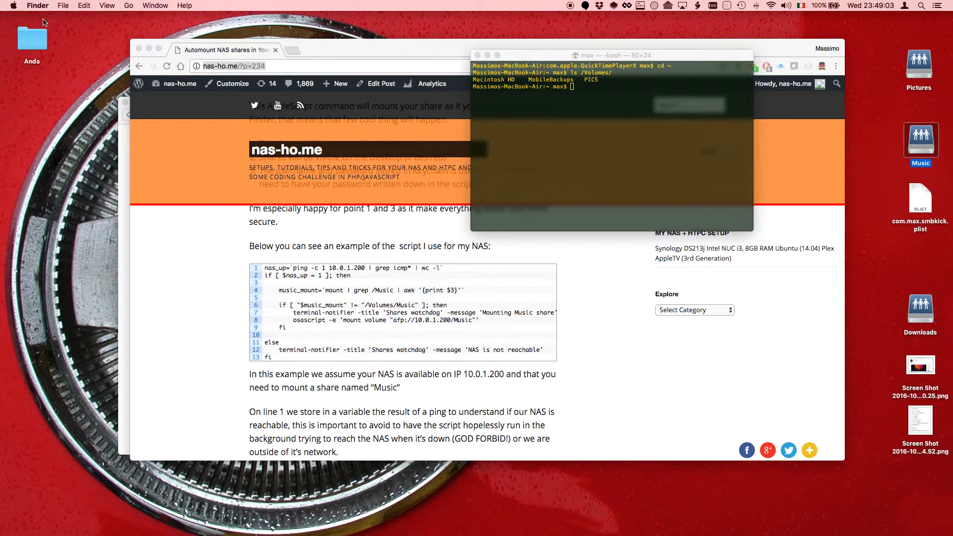
# Deselect the Music volume and browse Finder's Go menu
pyautogui.click(96, 32)
pyautogui.click(128, 6)
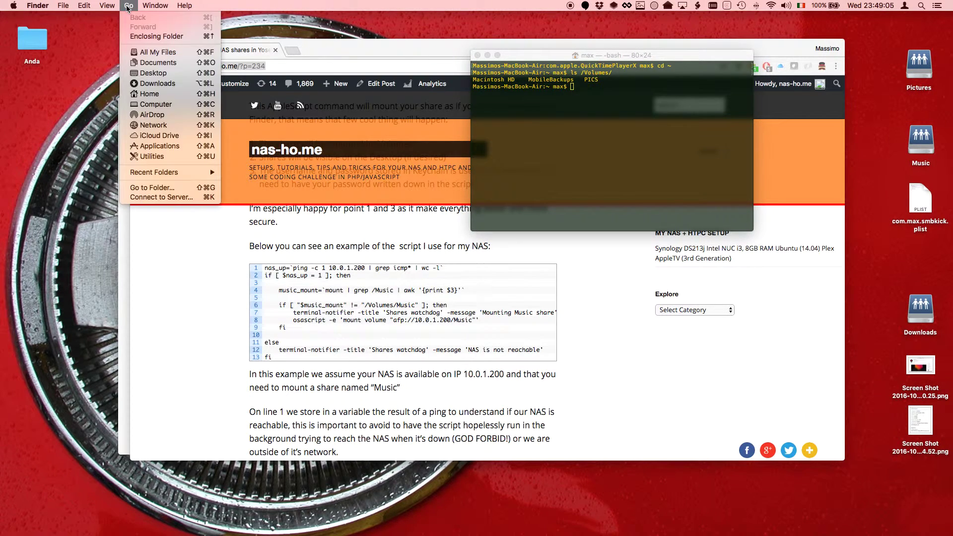
pyautogui.click(76, 73)
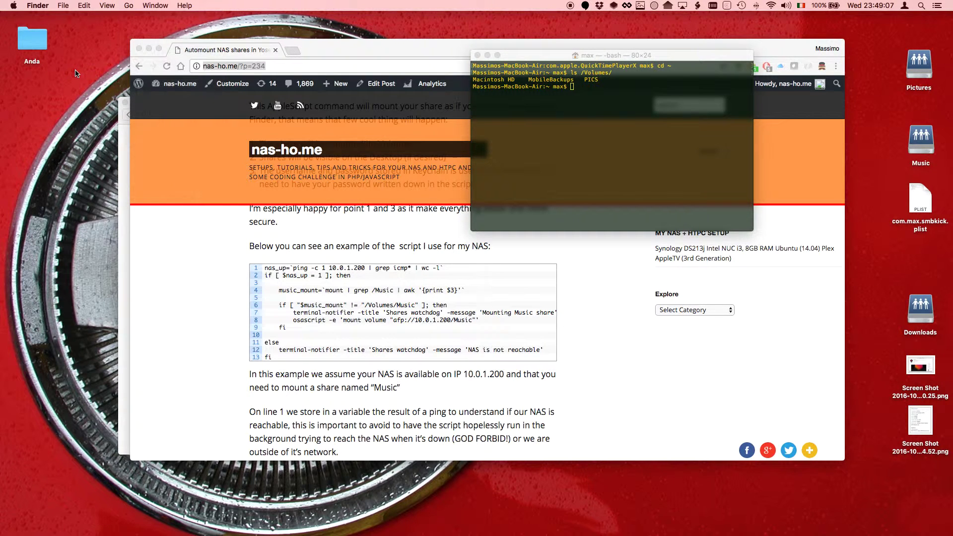
# Connect to afp://10.0.1.101/Dorian with Cmd-K, replacing Pictures in the address
pyautogui.press('super+k')
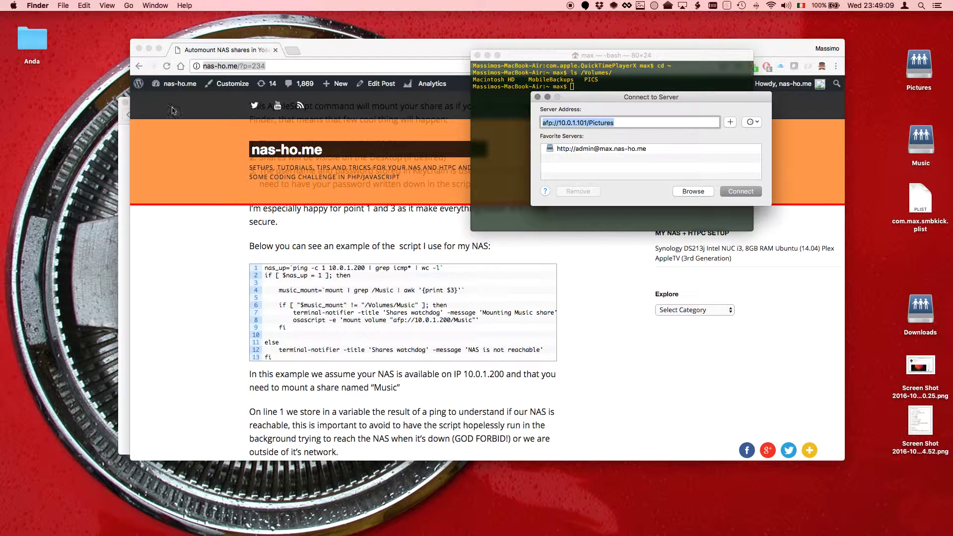
pyautogui.click(628, 123)
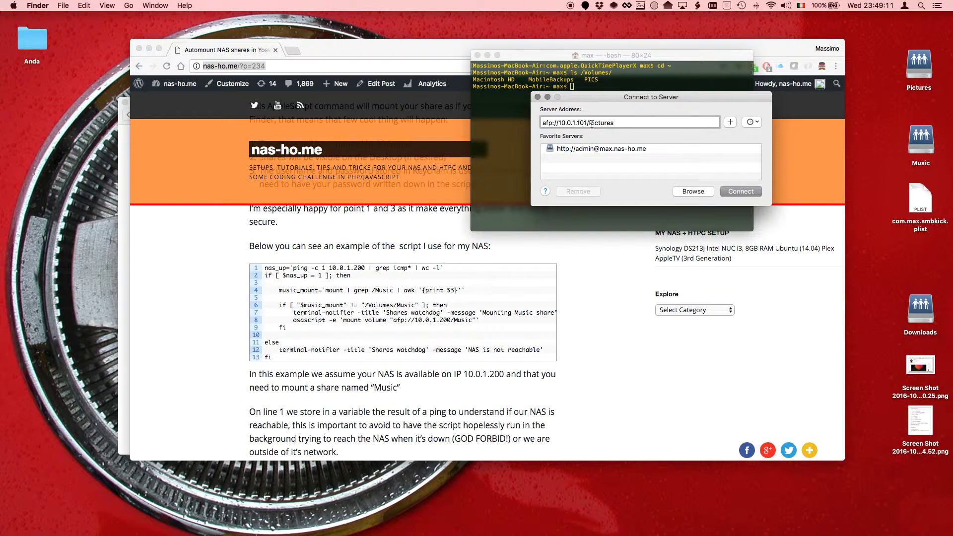
pyautogui.moveTo(589, 124); pyautogui.dragTo(624, 123)
pyautogui.write('Dorian')
pyautogui.click(736, 191)
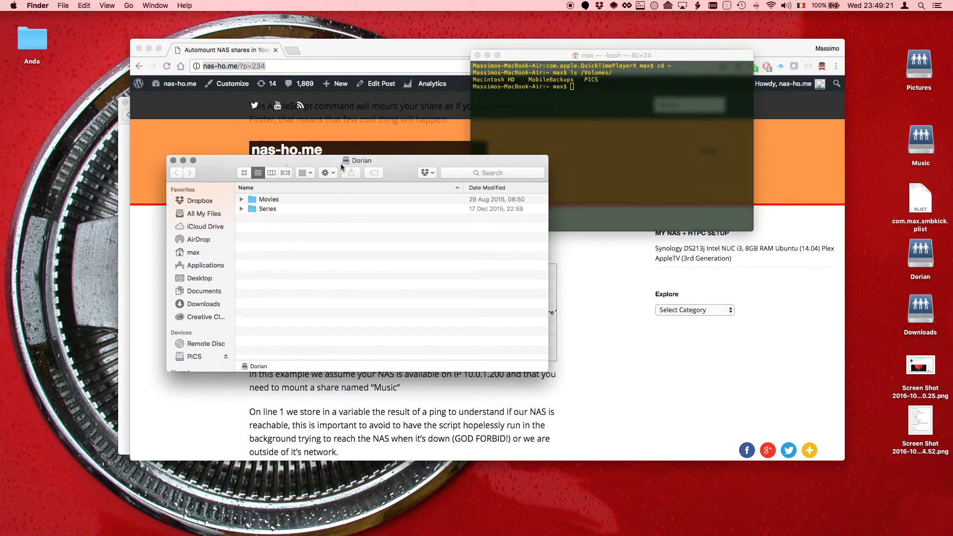
pyautogui.click(173, 160)
pyautogui.press('super+Tab')
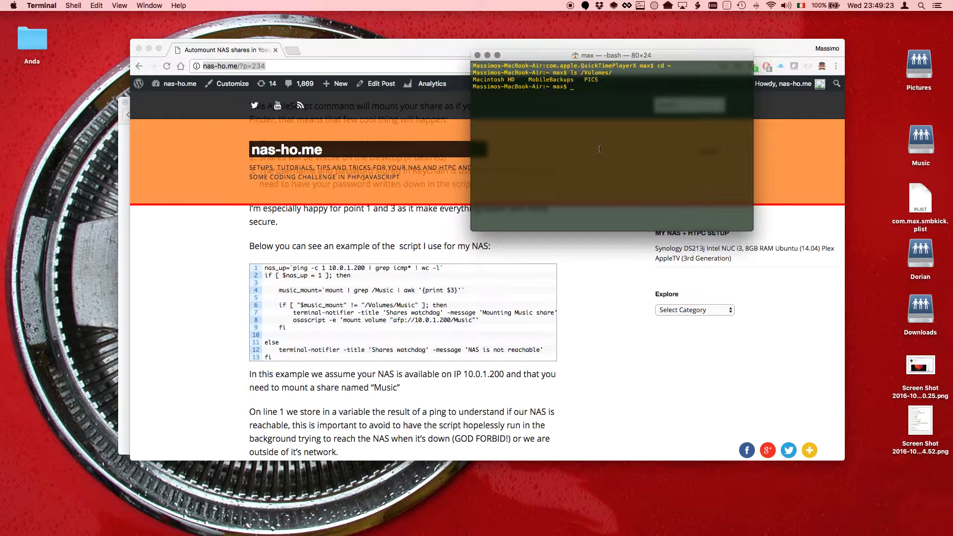
# Rerun ls /Volumes/ and highlight the newly listed Dorian volume
pyautogui.press('Up')
pyautogui.press('Return')
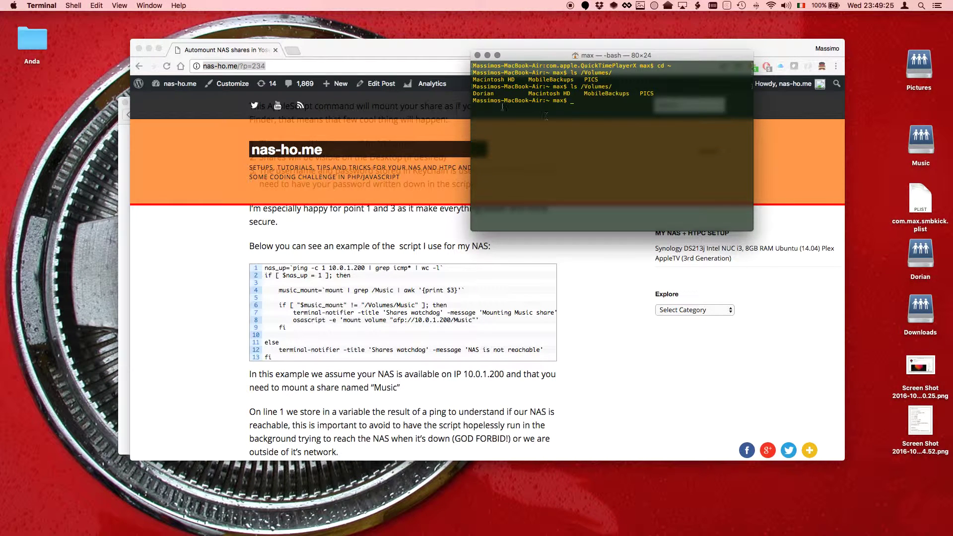
pyautogui.moveTo(495, 93); pyautogui.dragTo(472, 92)
# Drag the Pictures volume into Terminal, revealing its Library/Containers AutoMounter Mounts path
pyautogui.click(899, 101)
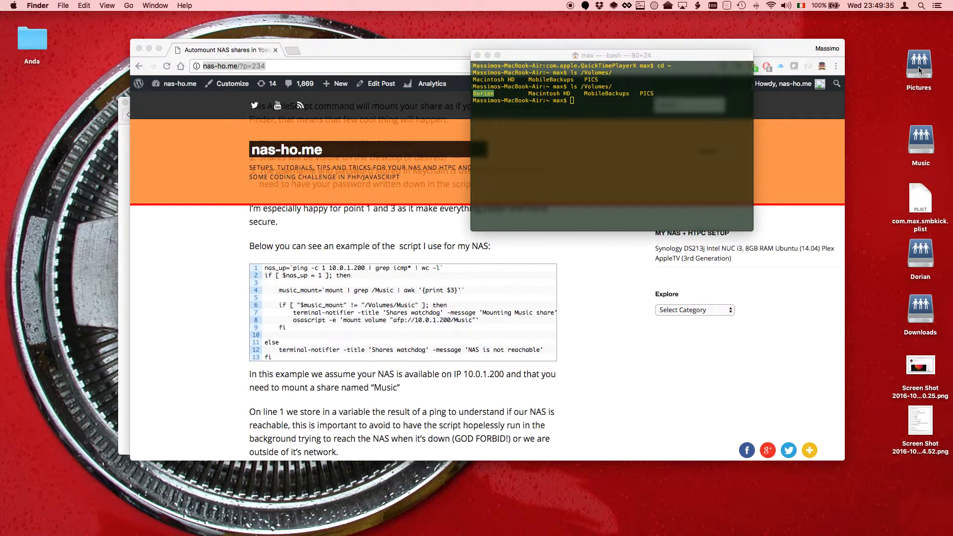
pyautogui.click(904, 88)
pyautogui.moveTo(904, 88); pyautogui.dragTo(670, 176)
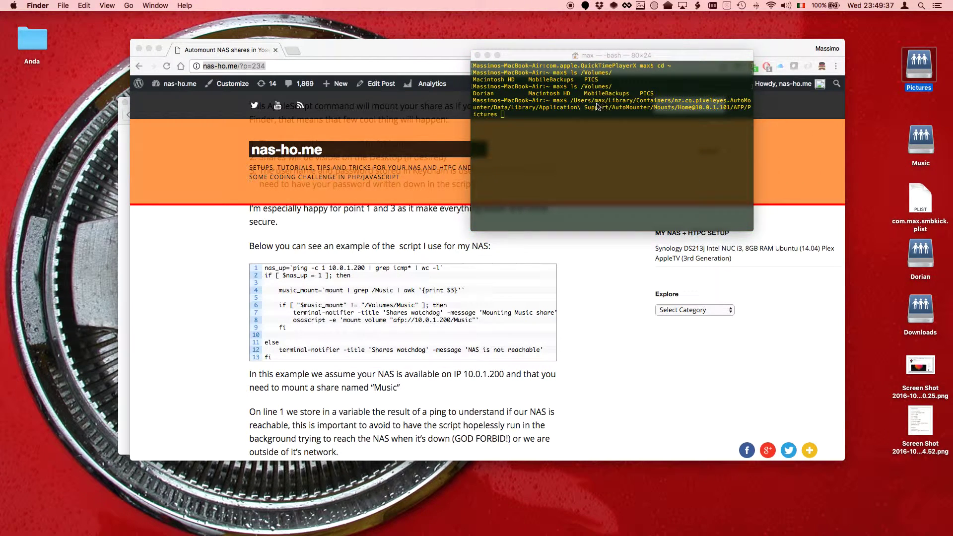
pyautogui.click(614, 104)
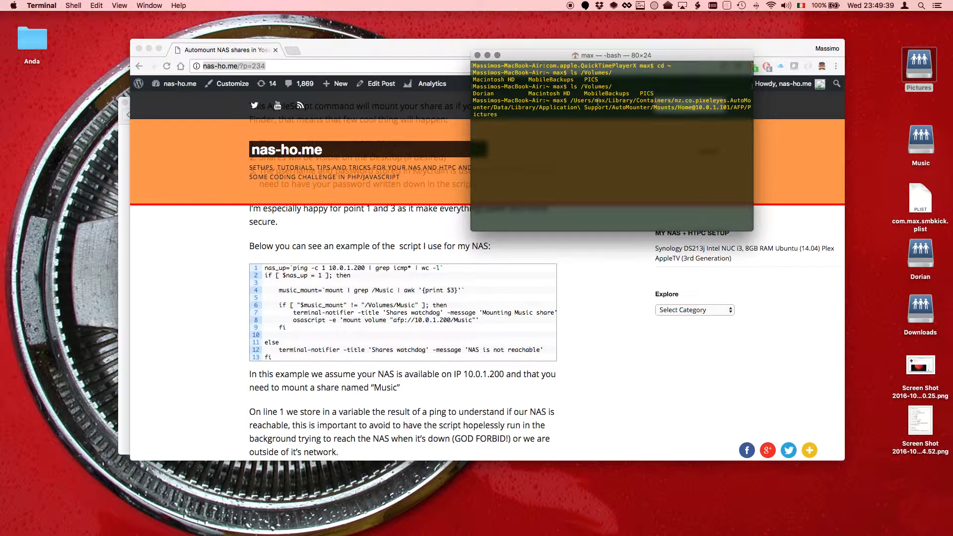
pyautogui.moveTo(598, 102); pyautogui.dragTo(724, 100)
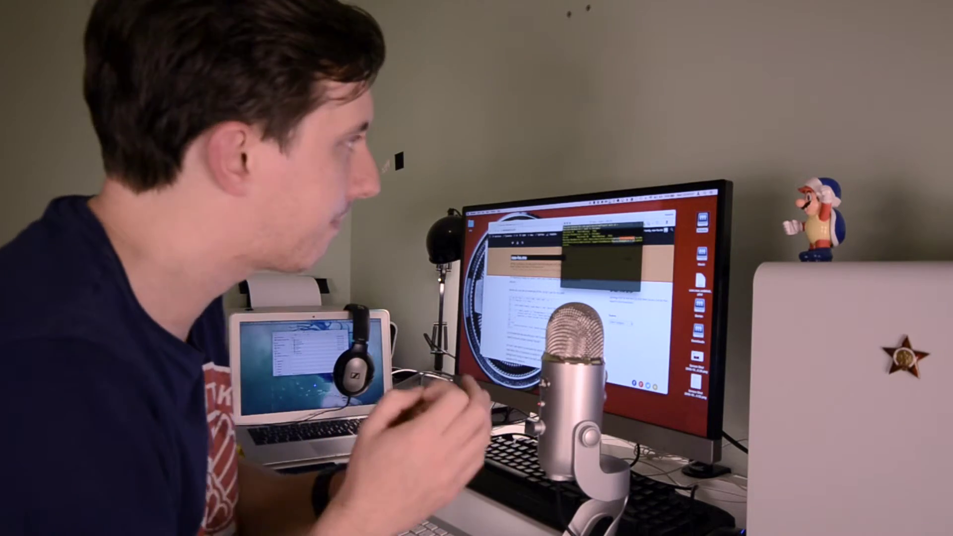
pyautogui.press('super+Tab')
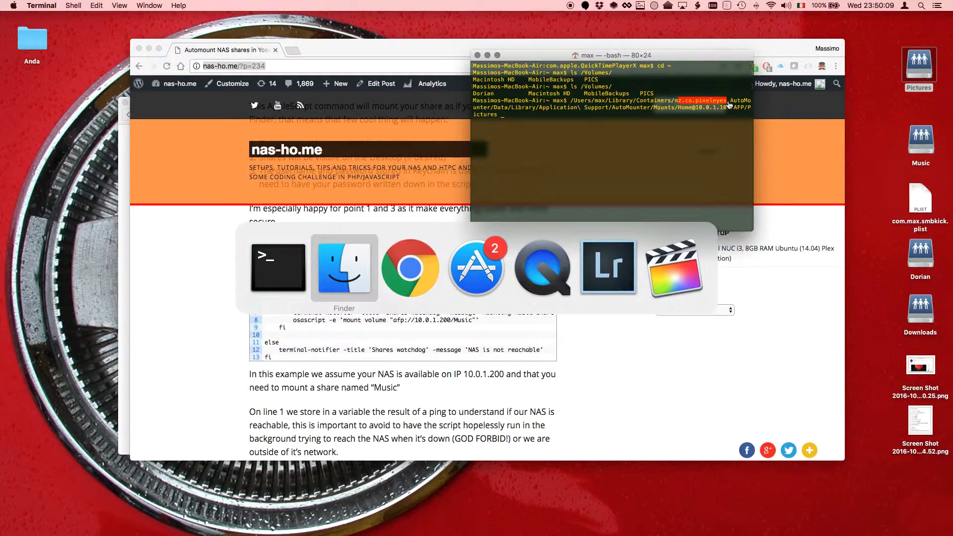
# Switch to Lightroom and open options for the missing Masters folder of 5735 photos
pyautogui.press('super+Tab')
pyautogui.press('super+Tab')
pyautogui.press('super+Tab')
pyautogui.press('super+Tab')
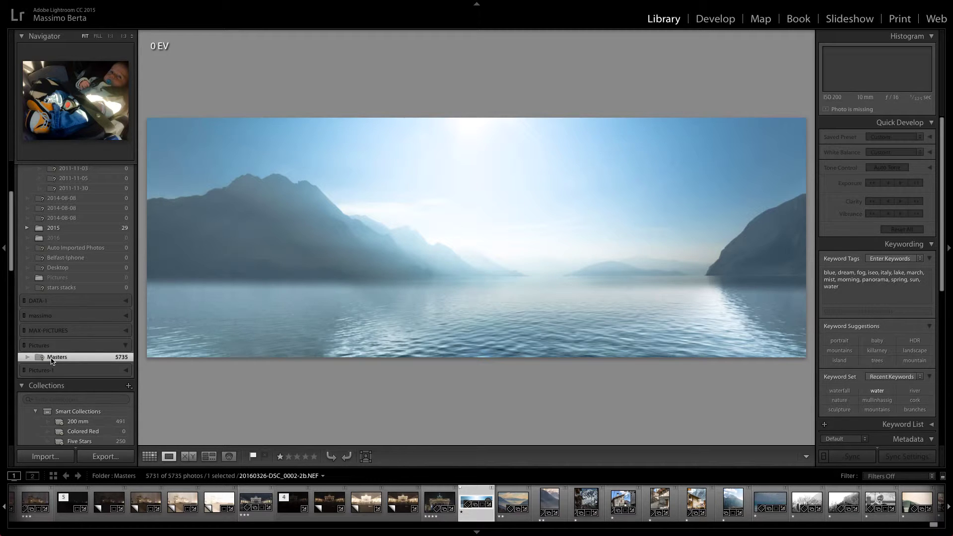
pyautogui.rightClick(51, 360)
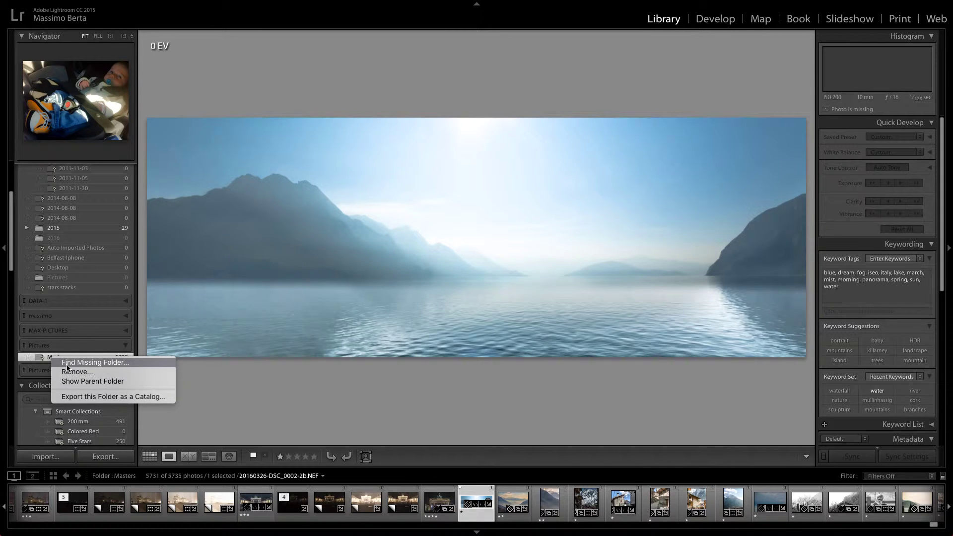
# Relink Lightroom's missing Masters folder to Pictures > Masters on the mounted share, restoring its 5735 photos
pyautogui.click(67, 365)
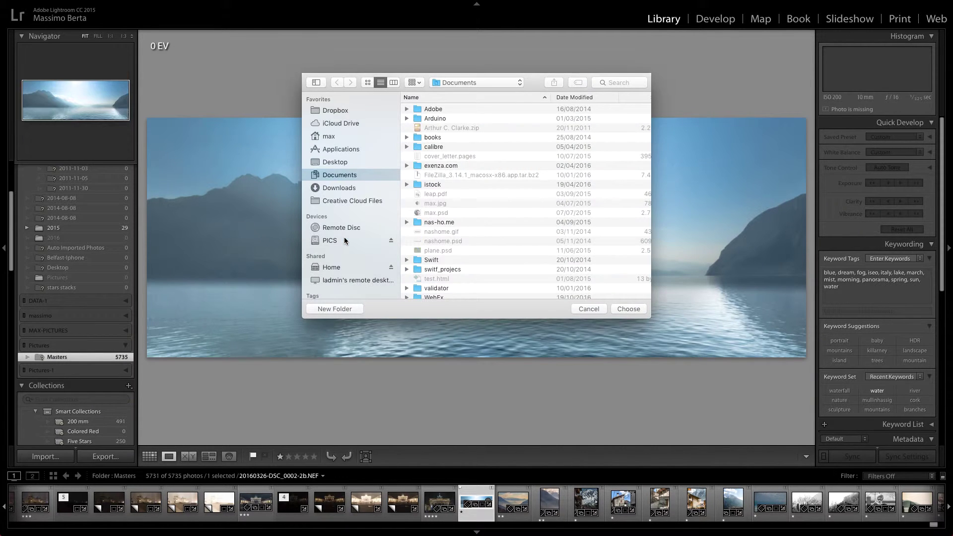
pyautogui.click(463, 81)
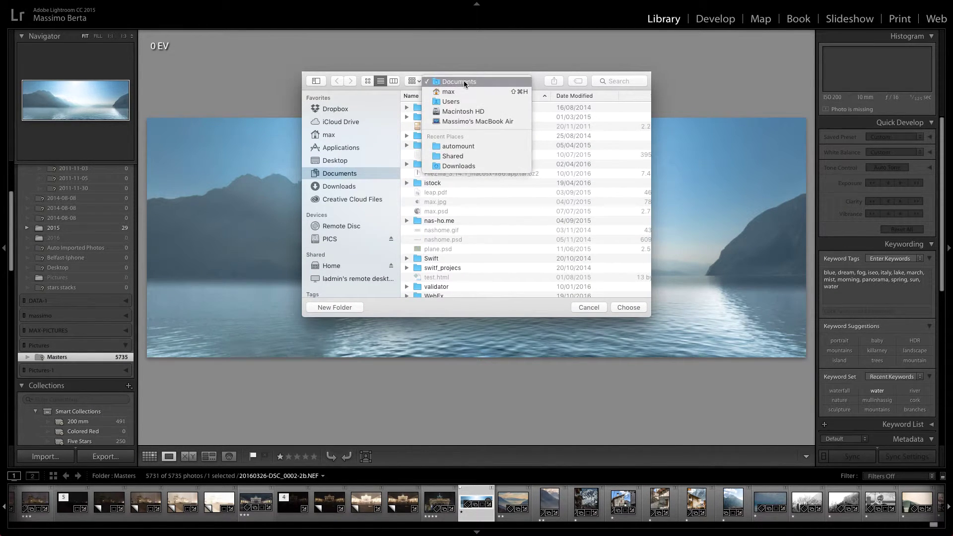
pyautogui.click(463, 121)
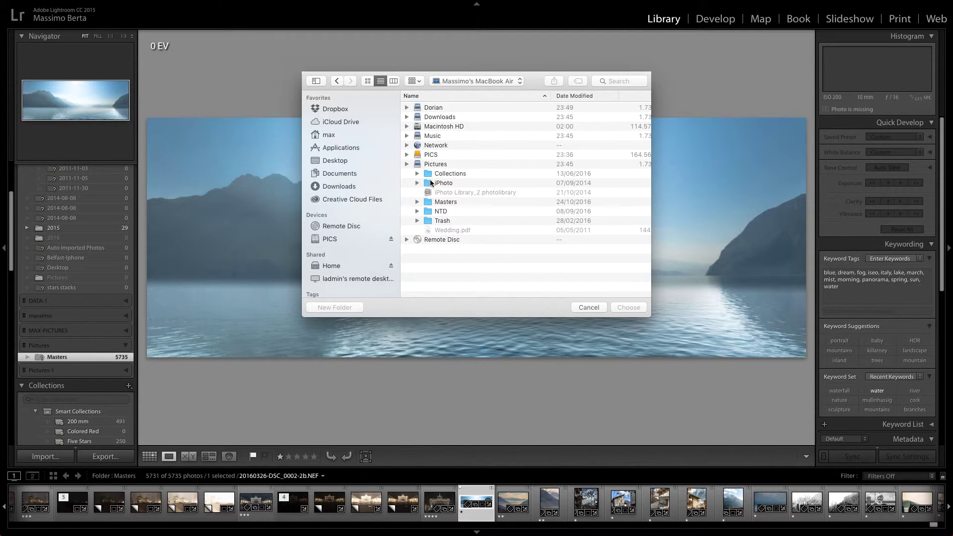
pyautogui.click(428, 202)
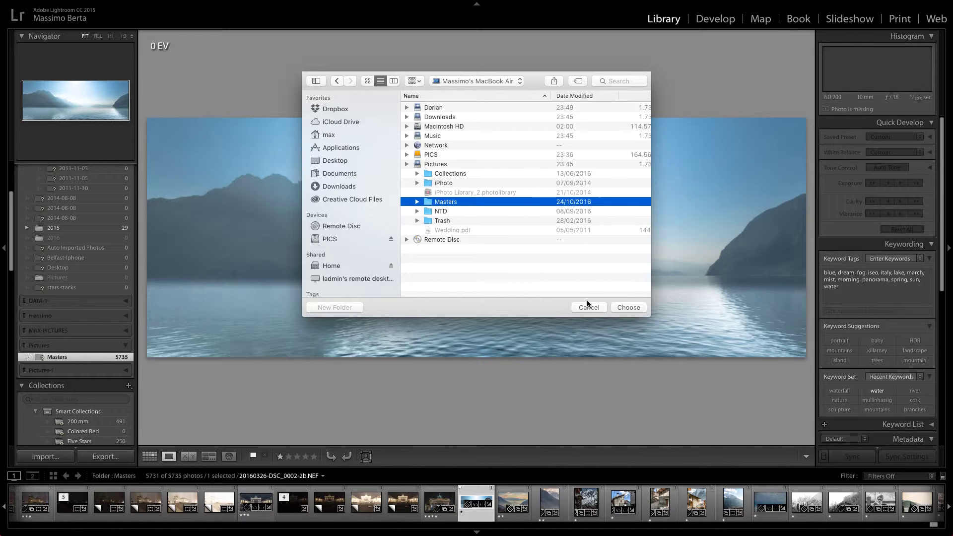
pyautogui.click(628, 307)
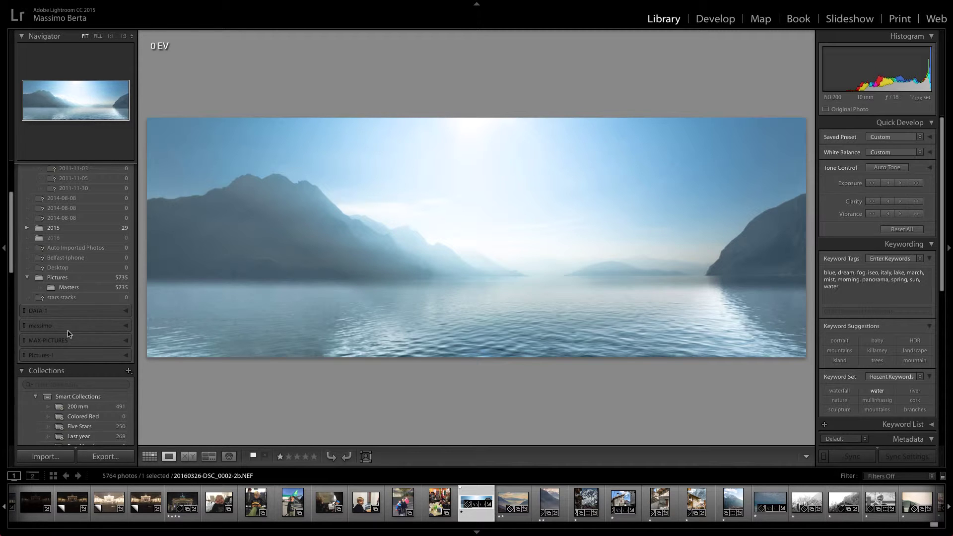
pyautogui.scroll(1, 69, 332)
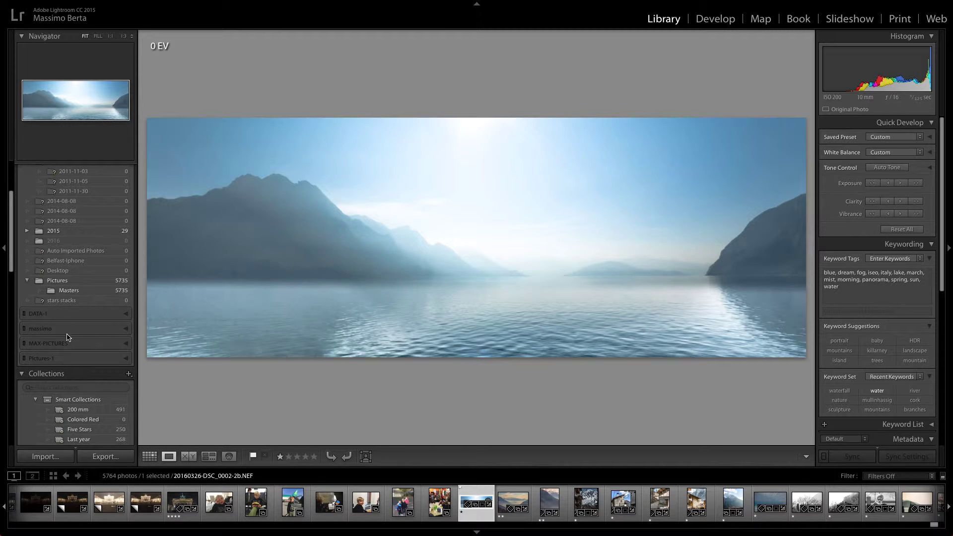
pyautogui.scroll(4, 68, 311)
pyautogui.scroll(5, 68, 312)
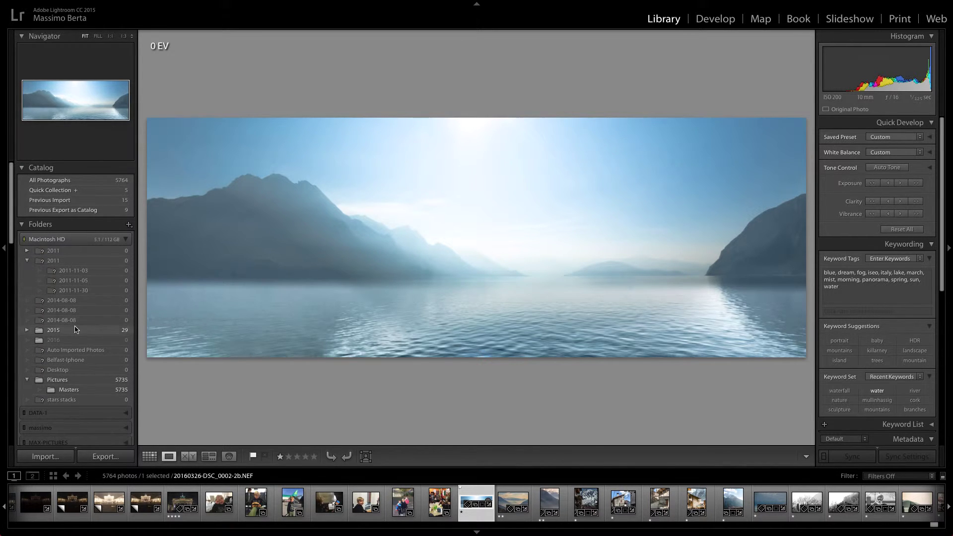
pyautogui.scroll(-4, 76, 329)
pyautogui.scroll(-1, 74, 334)
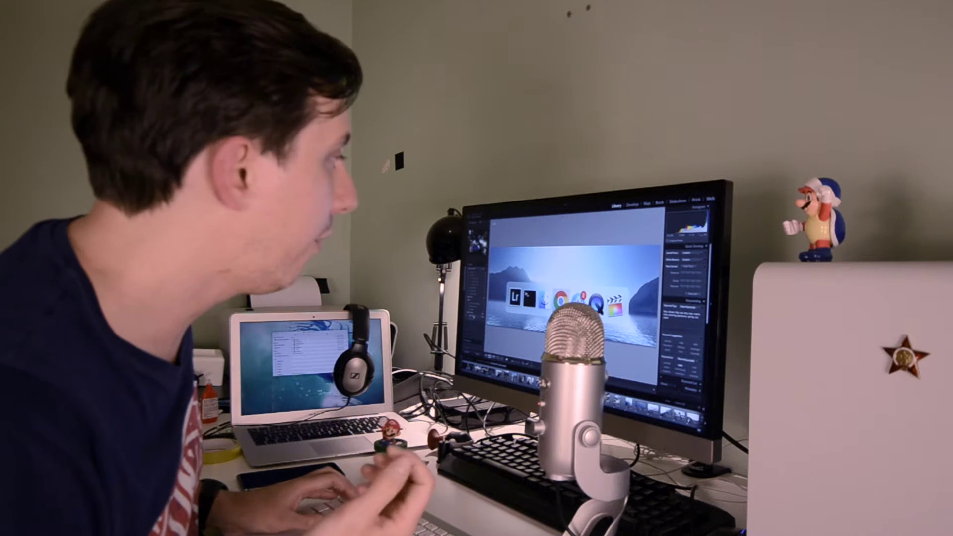
# In Terminal, highlight /Volumes/ versus the AutoMounter container part of the Pictures mount path
pyautogui.press('super+Tab')
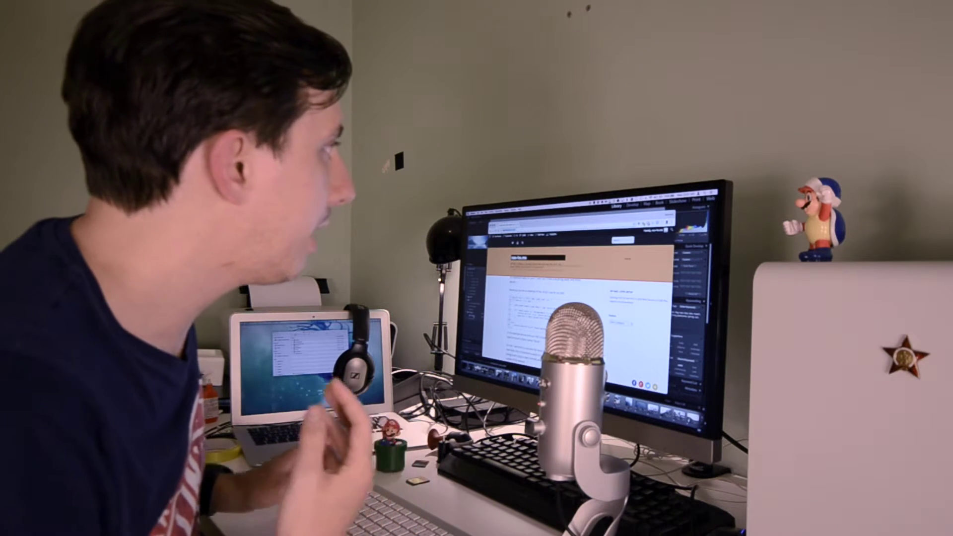
pyautogui.press('super+Tab')
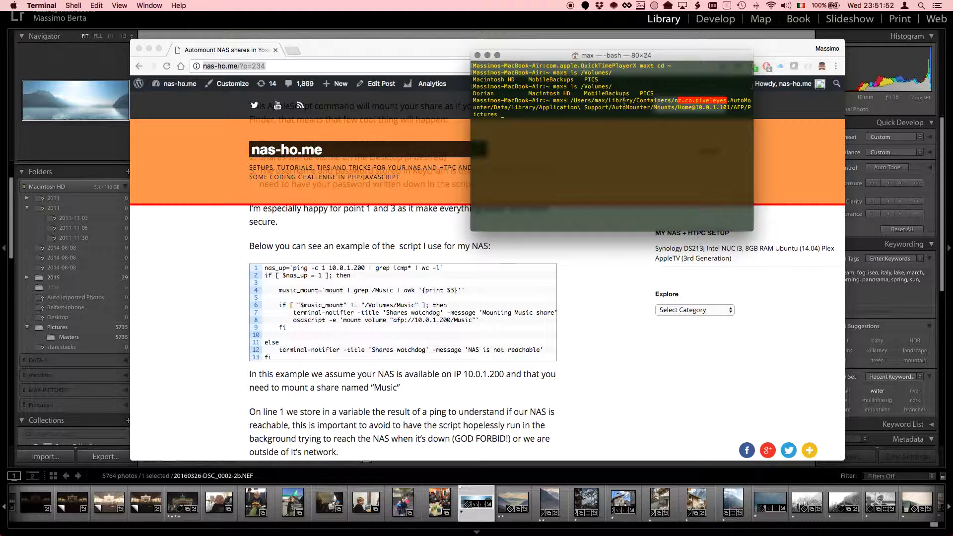
pyautogui.moveTo(581, 86); pyautogui.dragTo(617, 85)
pyautogui.moveTo(581, 101); pyautogui.dragTo(704, 108)
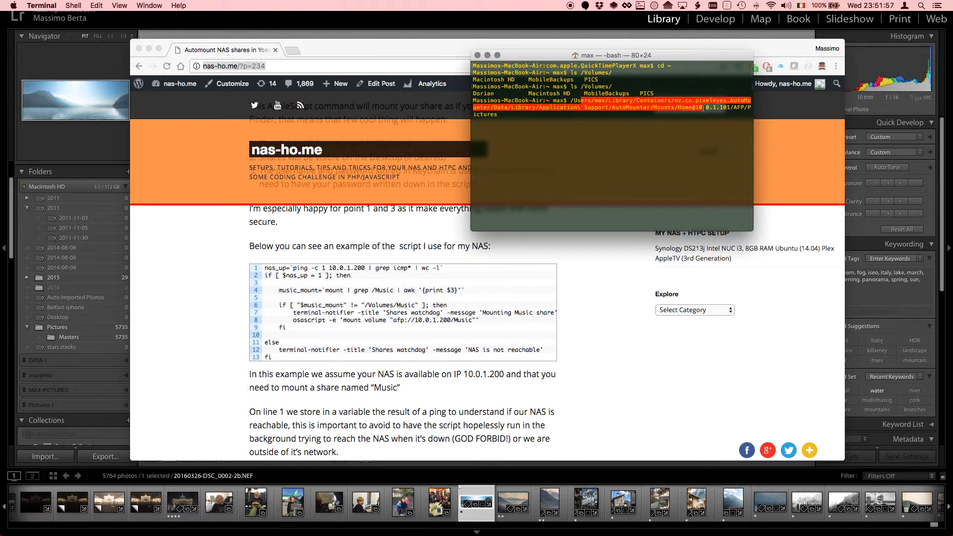
pyautogui.click(625, 125)
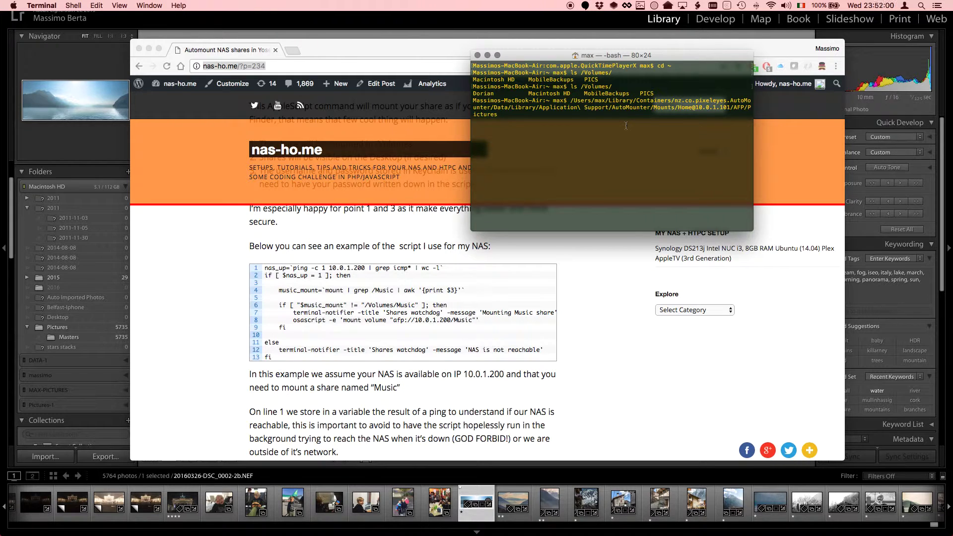
pyautogui.press('super+Tab')
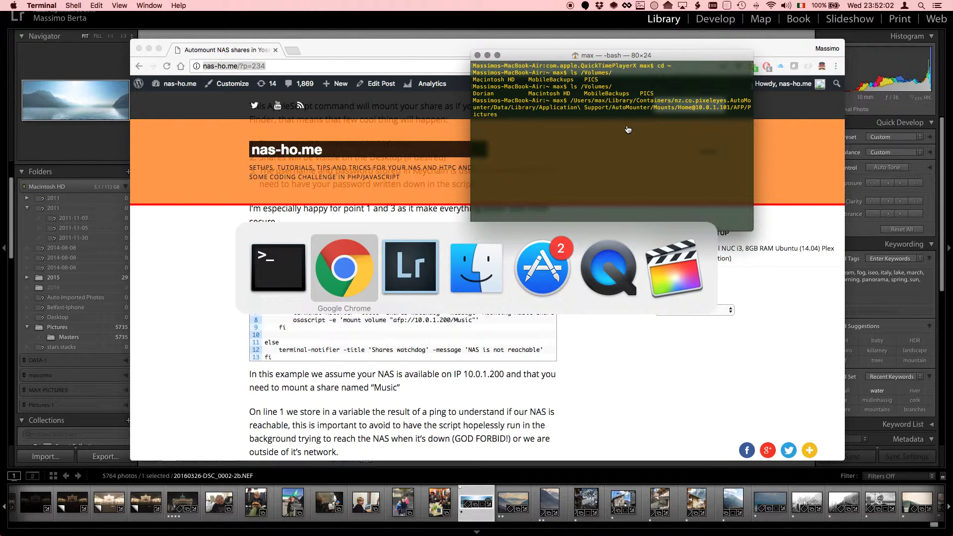
pyautogui.press('super+Tab')
pyautogui.press('super+Tab')
# Hide other applications, then check AutoMounter's shares and CrashPlan's backup status to CrashPlan Central
pyautogui.click(38, 5)
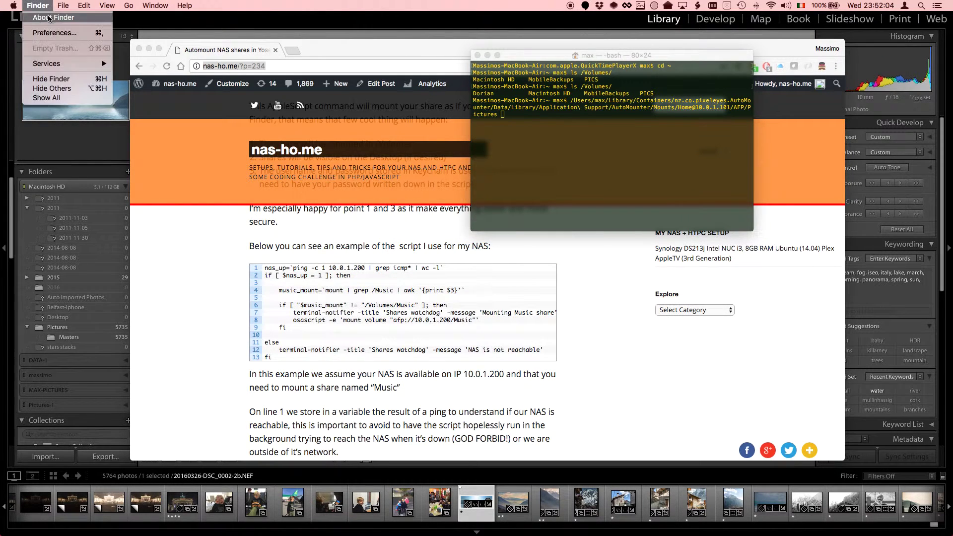
pyautogui.click(52, 88)
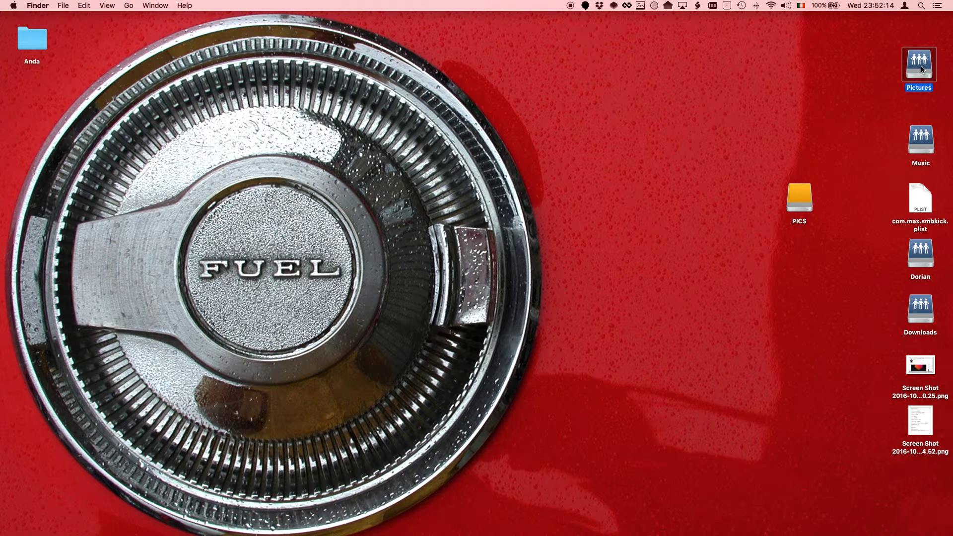
pyautogui.click(614, 5)
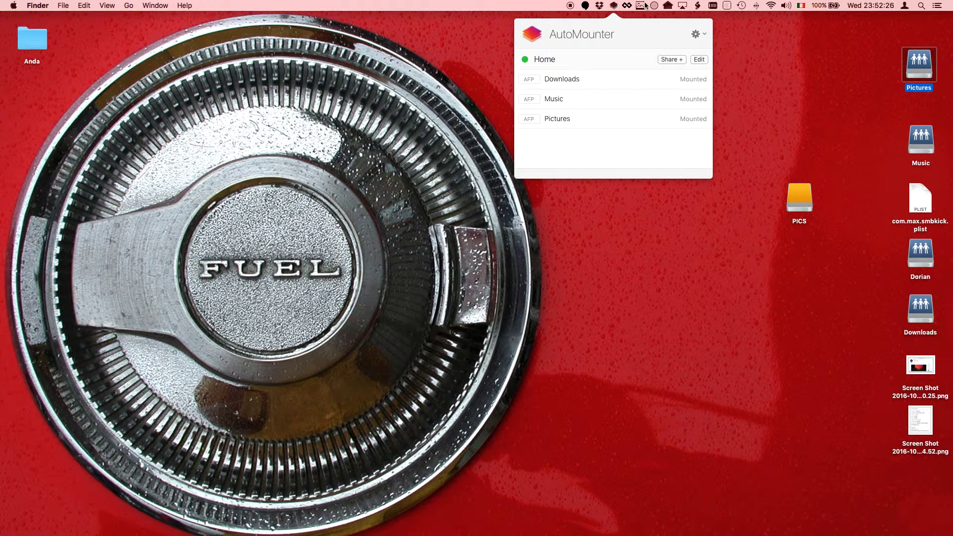
pyautogui.click(668, 6)
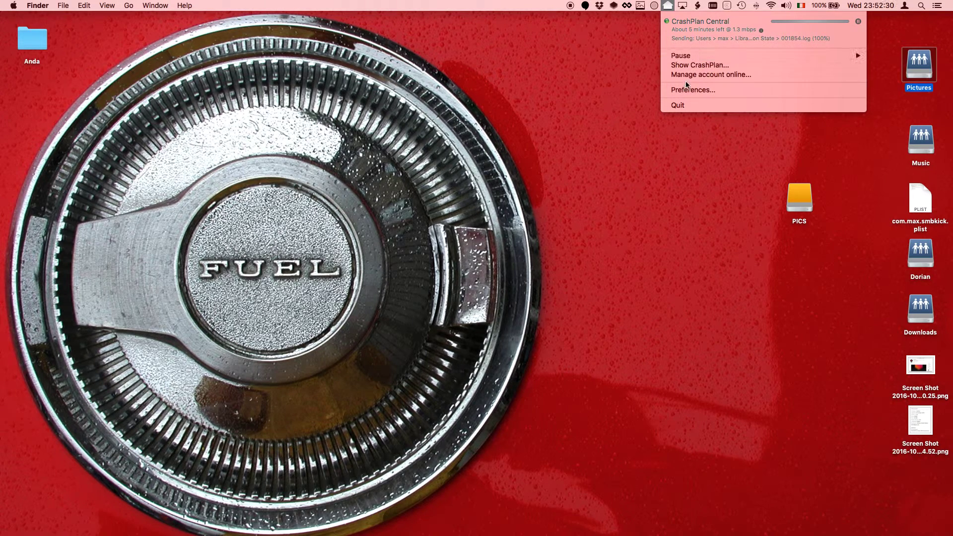
# Open the main CrashPlan window, inspect the backed-up Dorian share, and open the Files selection
pyautogui.click(685, 90)
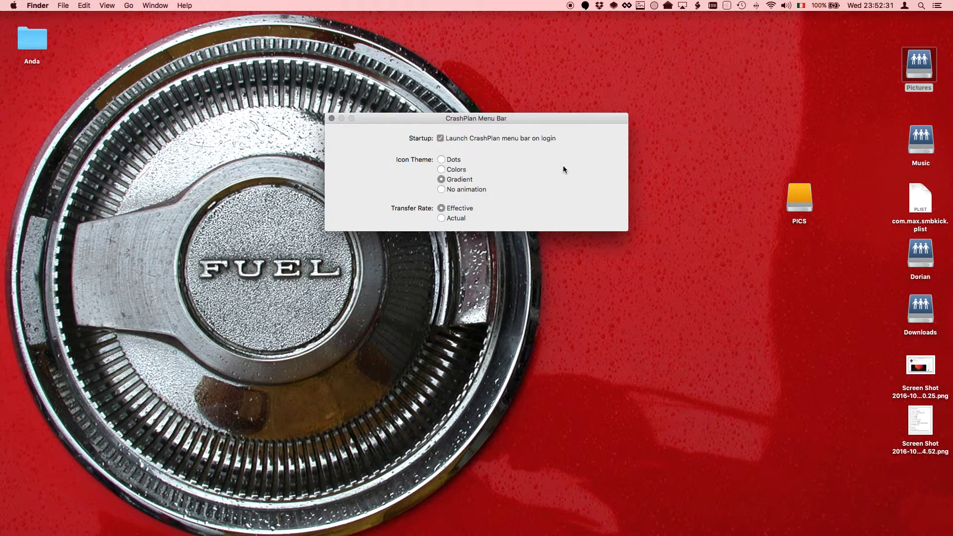
pyautogui.click(331, 118)
pyautogui.click(667, 6)
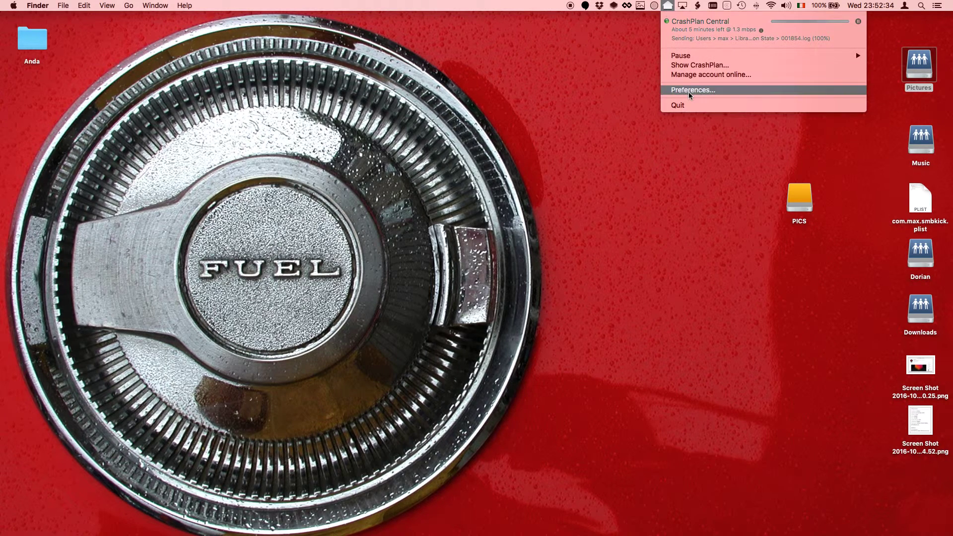
pyautogui.click(606, 158)
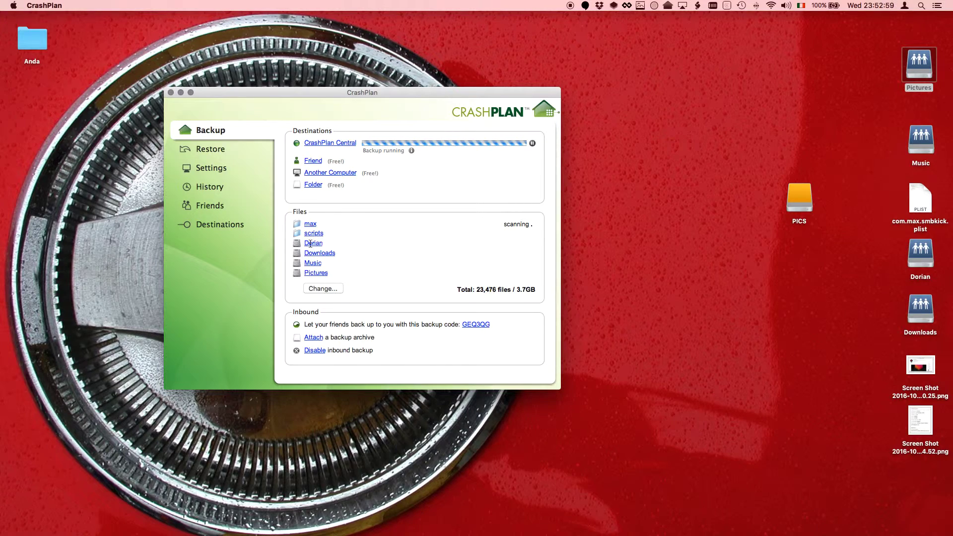
pyautogui.click(309, 243)
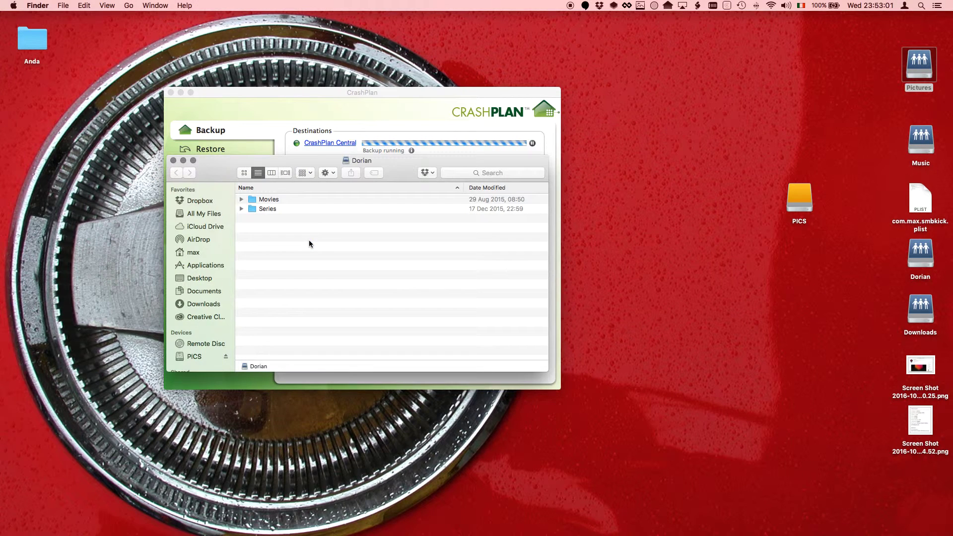
pyautogui.click(173, 161)
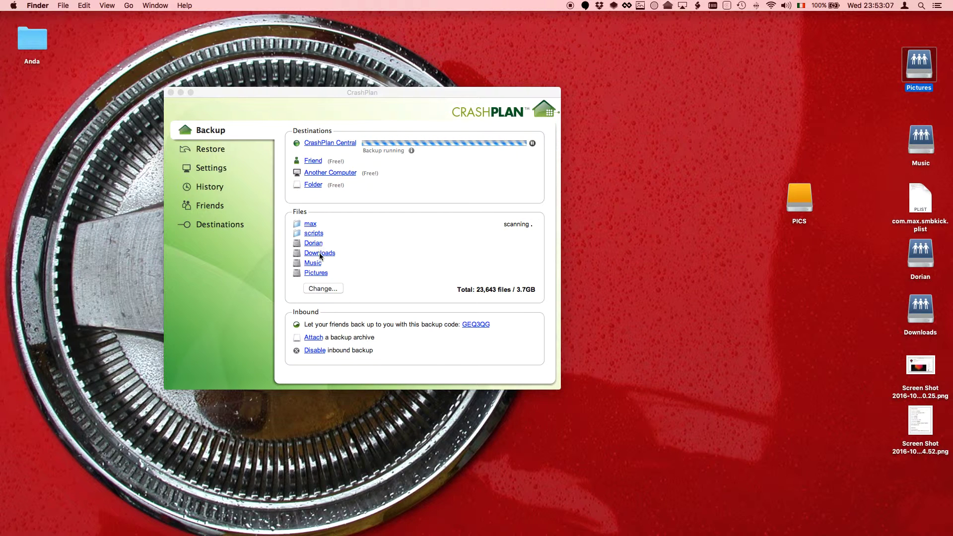
pyautogui.click(320, 252)
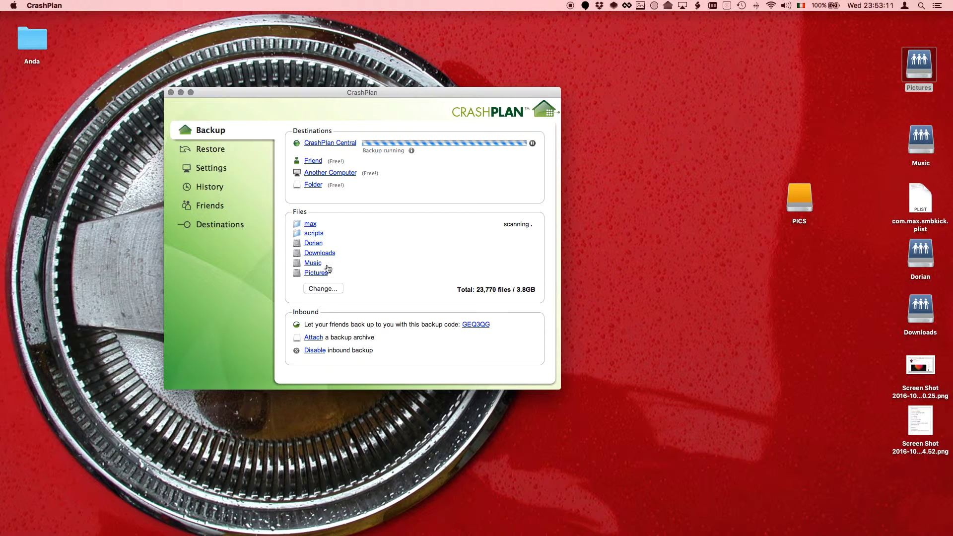
pyautogui.click(323, 288)
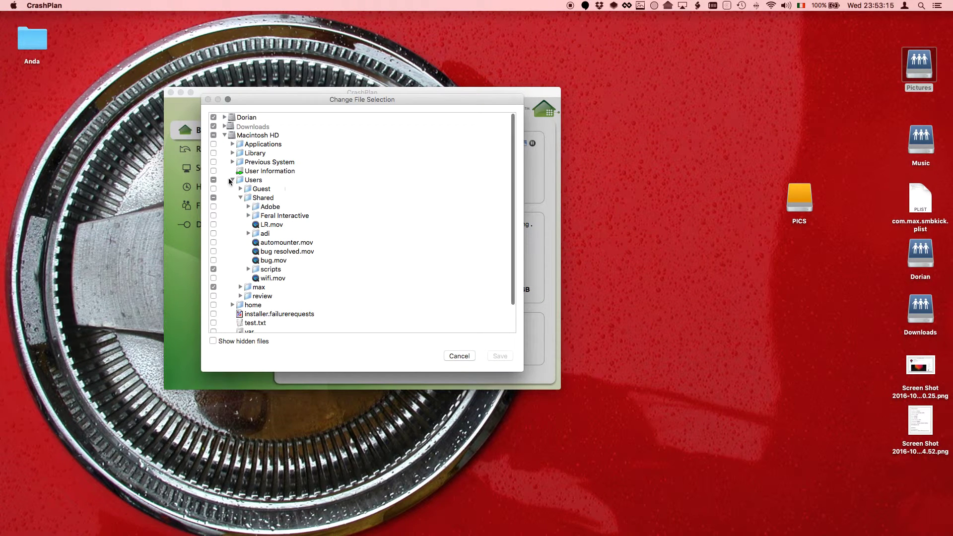
# Expand max > Library > Containers > nz.co.pixeleyes.AutoMounter > Data, select Pictures, then cancel without saving
pyautogui.scroll(-3, 258, 171)
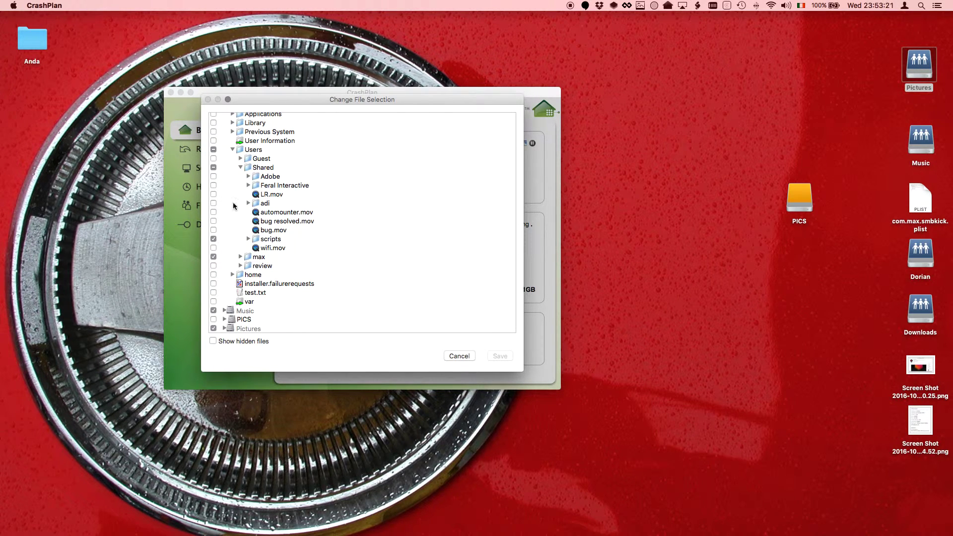
pyautogui.scroll(3, 233, 202)
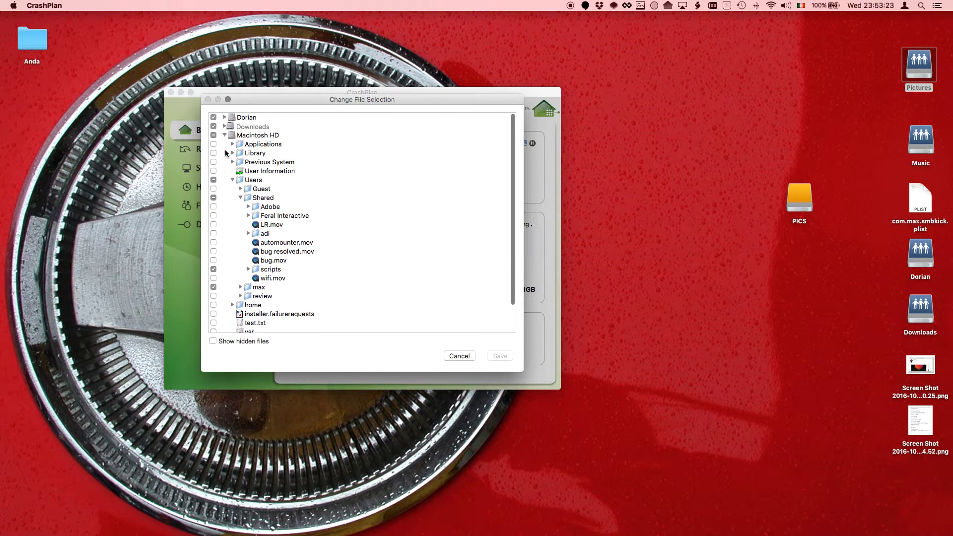
pyautogui.scroll(-3, 225, 208)
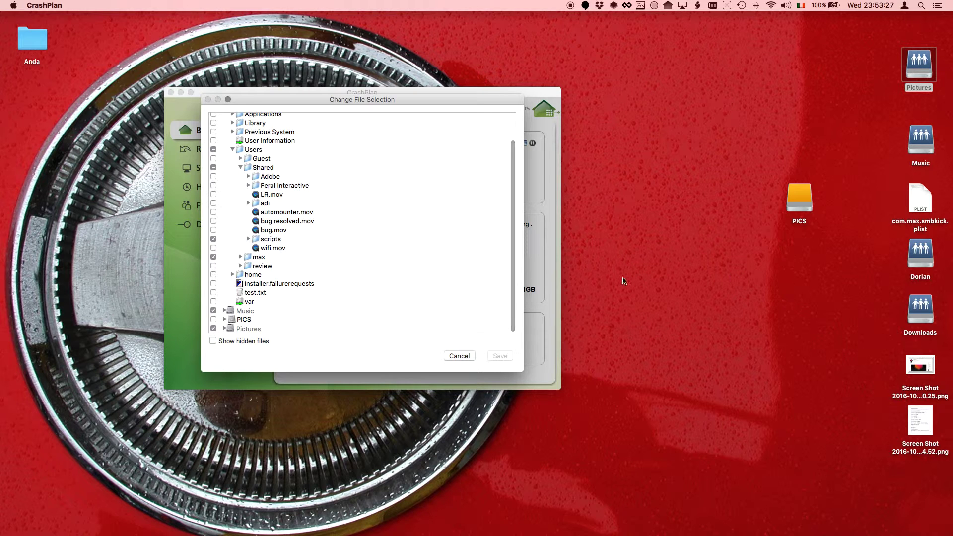
pyautogui.press('super+Tab')
pyautogui.press('super+Tab')
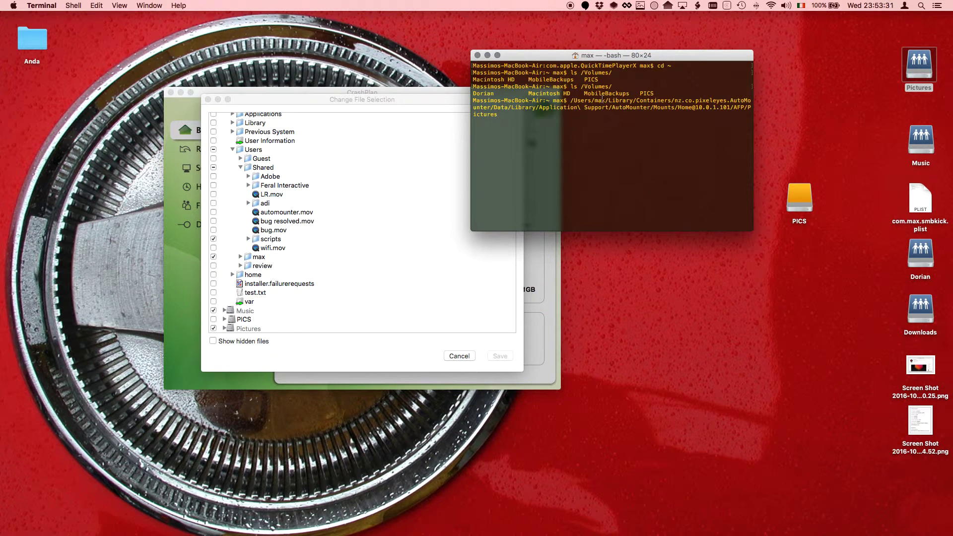
pyautogui.scroll(1, 233, 179)
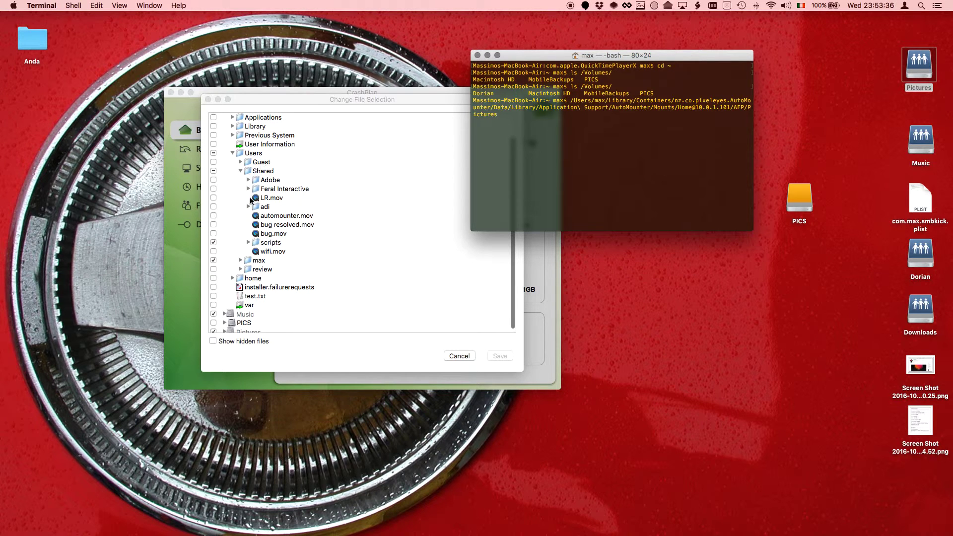
pyautogui.click(240, 260)
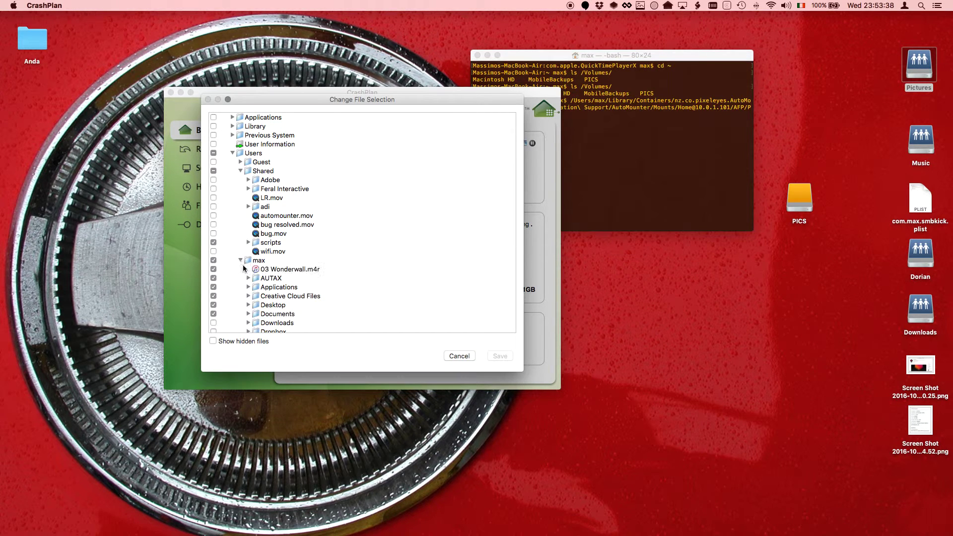
pyautogui.scroll(-3, 256, 276)
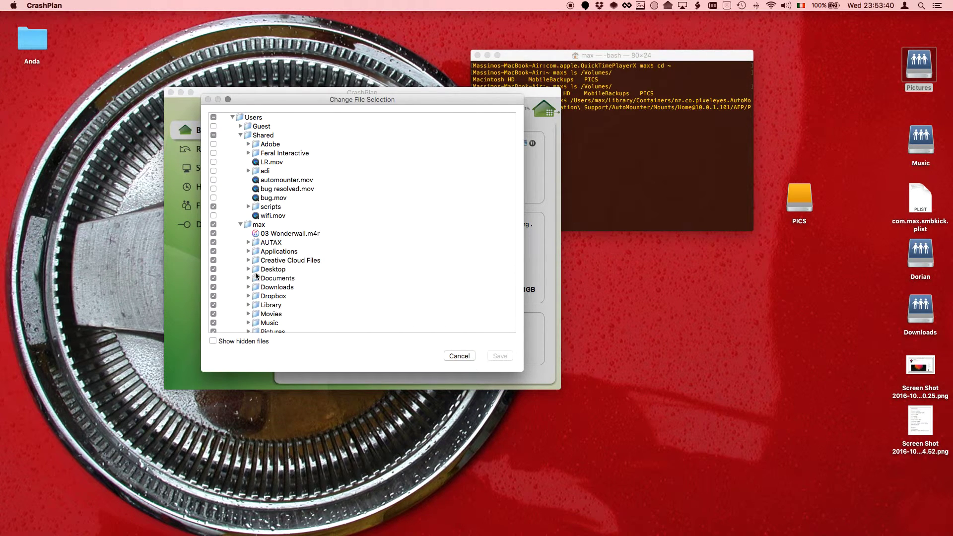
pyautogui.scroll(-4, 256, 276)
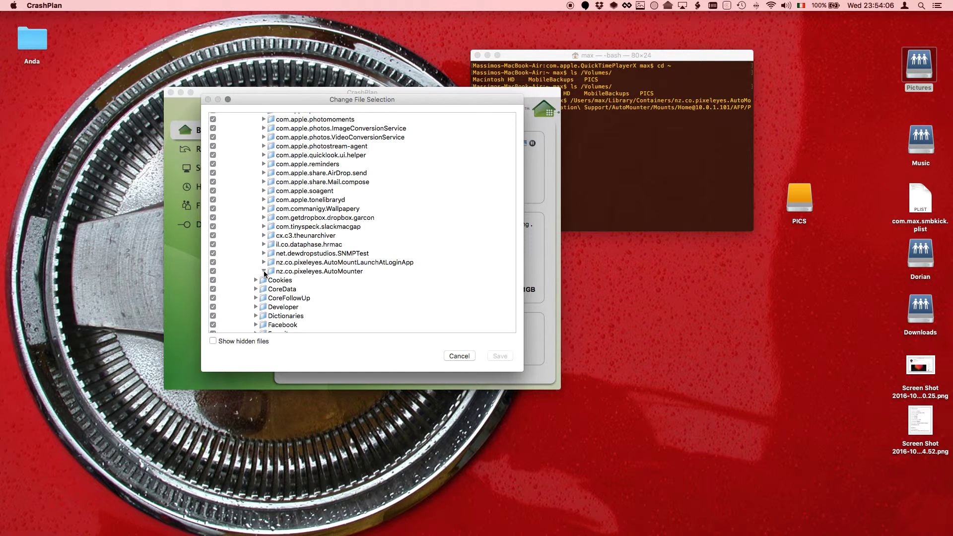
pyautogui.click(263, 271)
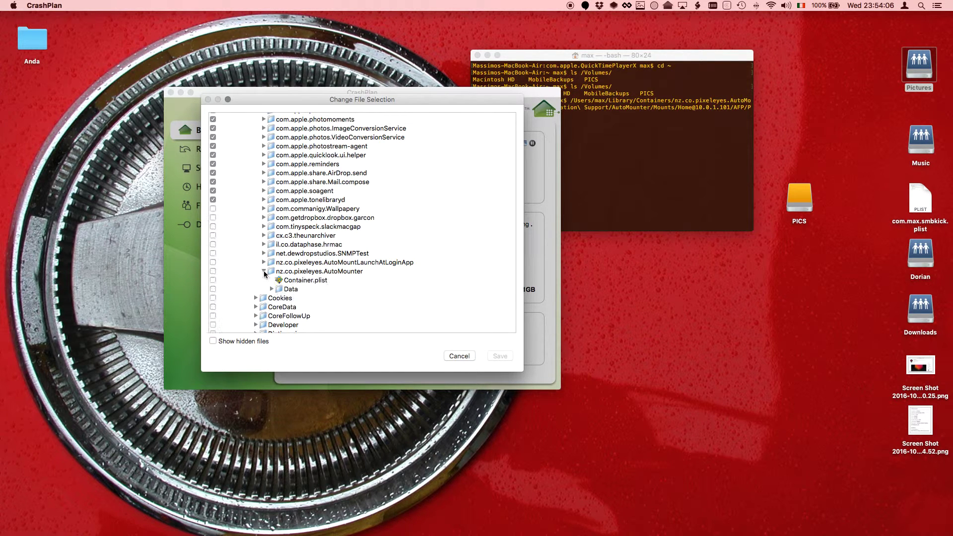
pyautogui.click(272, 290)
pyautogui.scroll(-4, 274, 278)
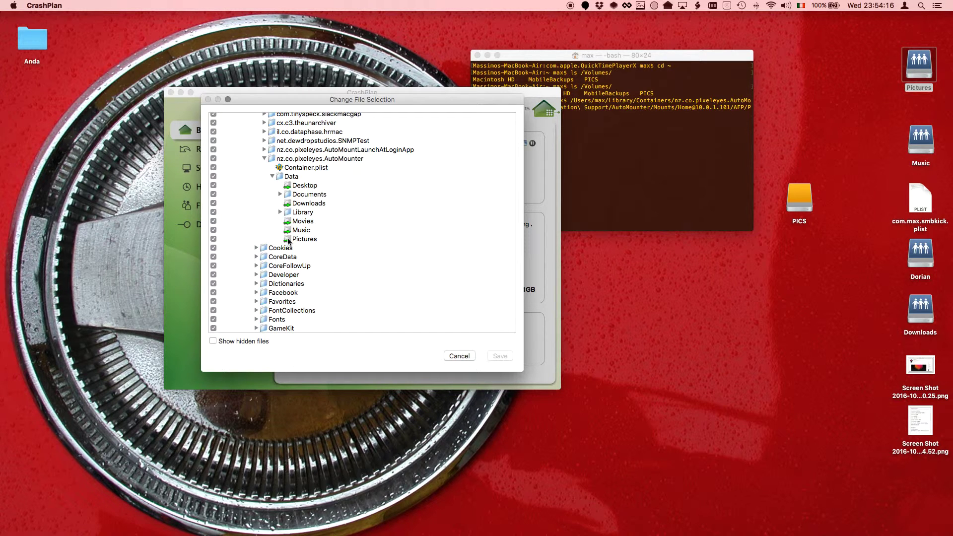
pyautogui.click(288, 240)
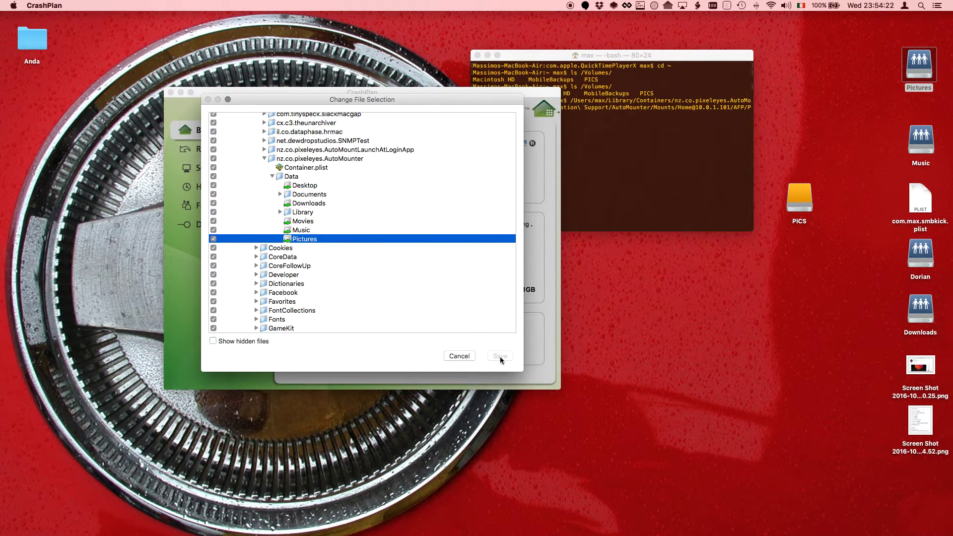
pyautogui.click(459, 356)
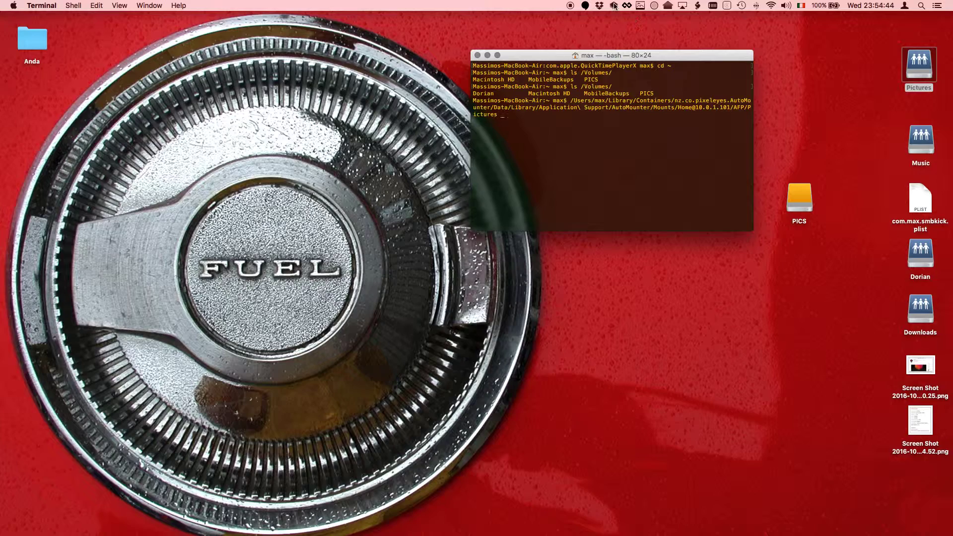
# Add the discovered server 10.0.1.100 as a new AutoMounter server and save it
pyautogui.click(614, 5)
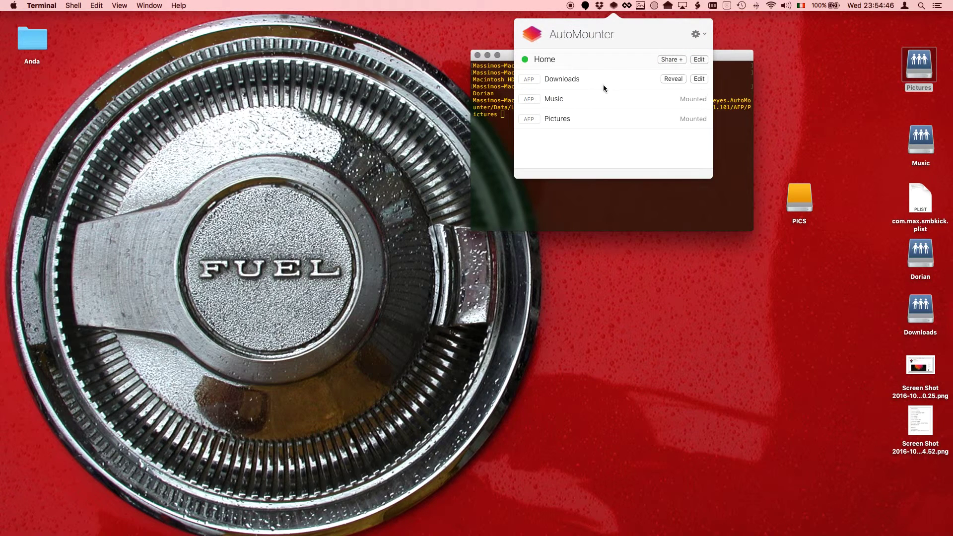
pyautogui.click(669, 60)
pyautogui.click(695, 34)
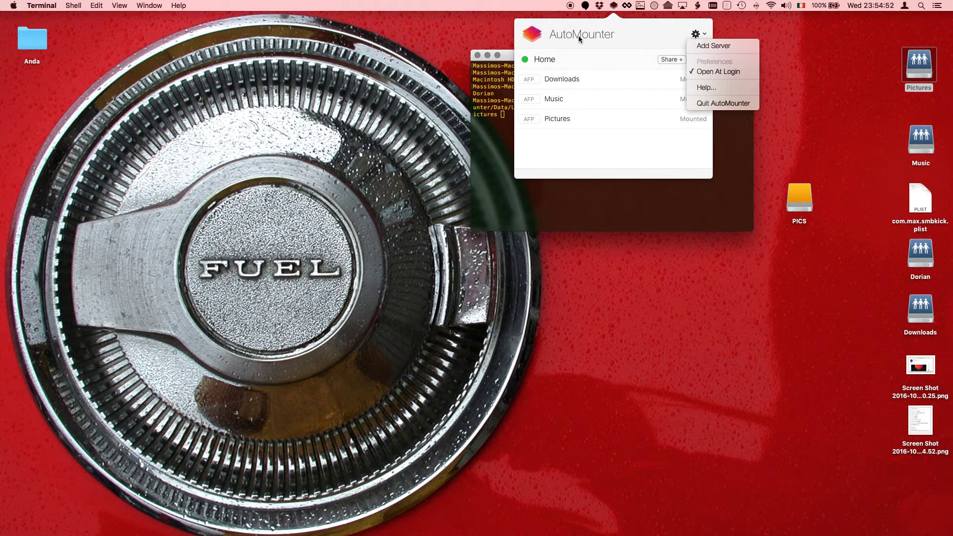
pyautogui.click(581, 35)
pyautogui.click(691, 35)
pyautogui.click(702, 46)
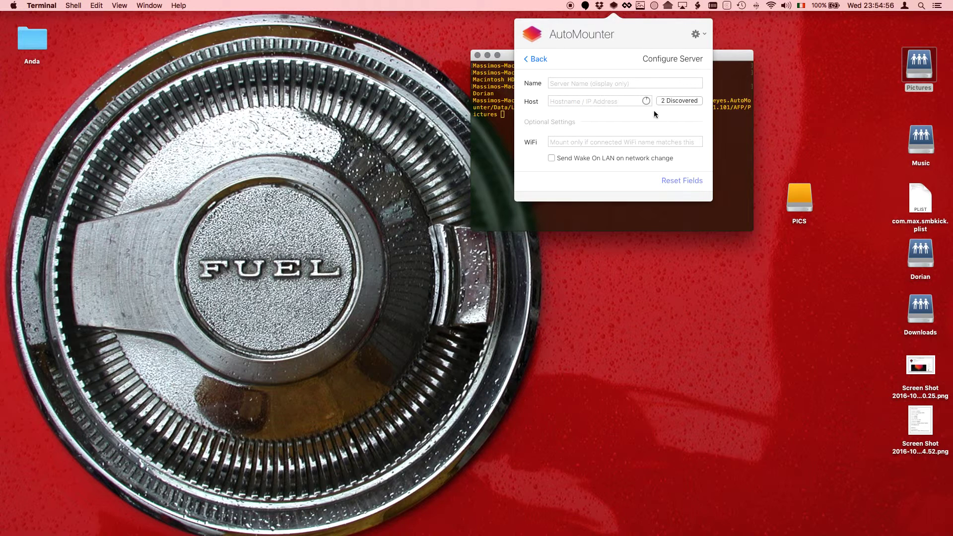
pyautogui.click(671, 99)
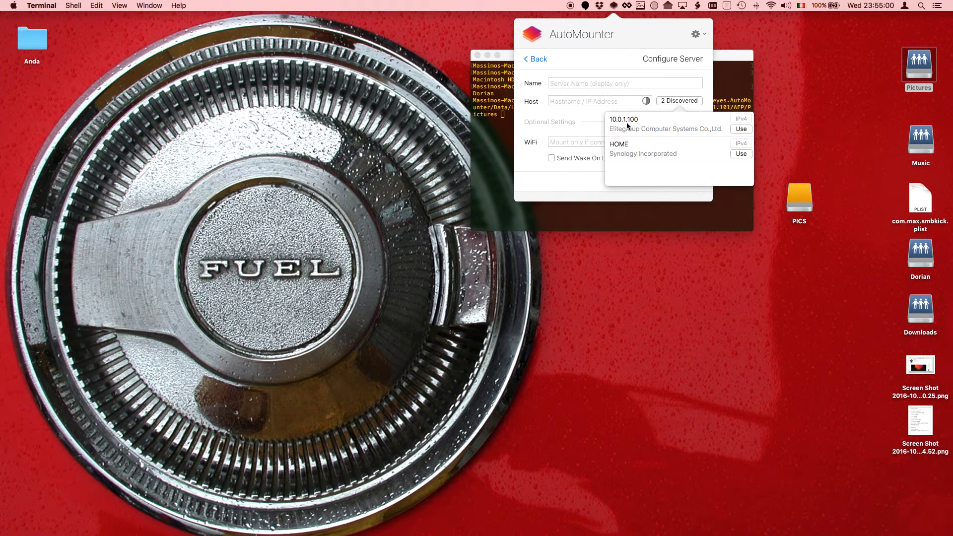
pyautogui.click(740, 129)
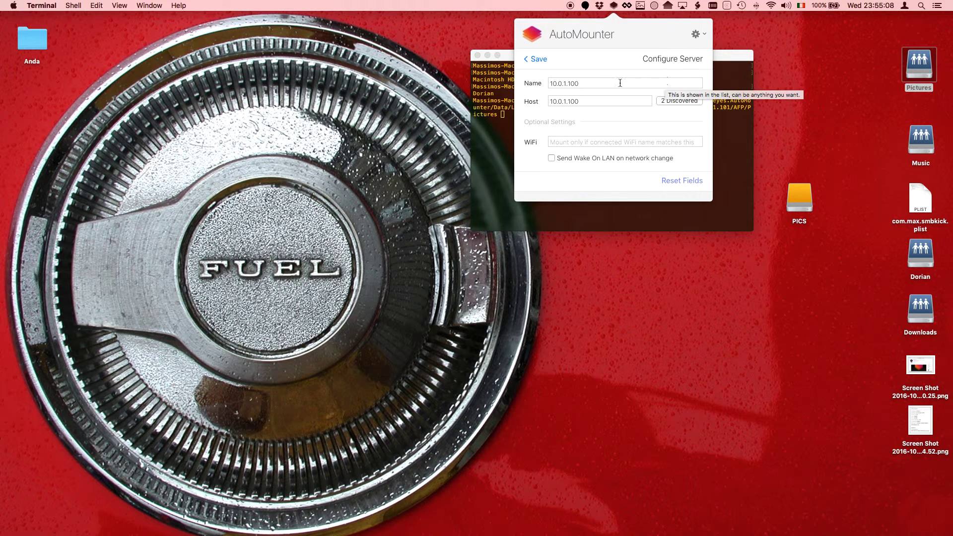
pyautogui.click(536, 59)
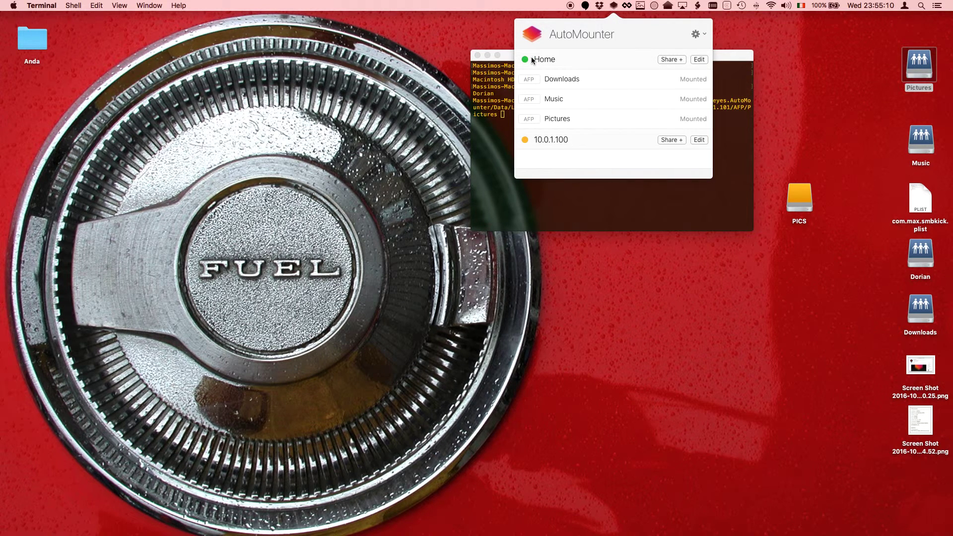